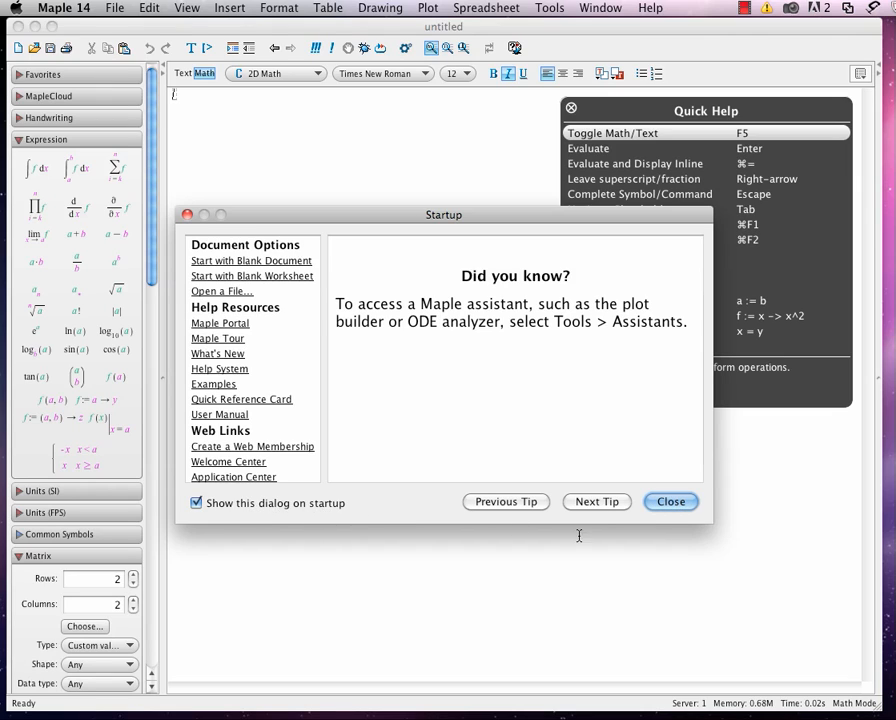
Close the startup dialog and the Quick Help list to clear the blank document.
click(672, 503)
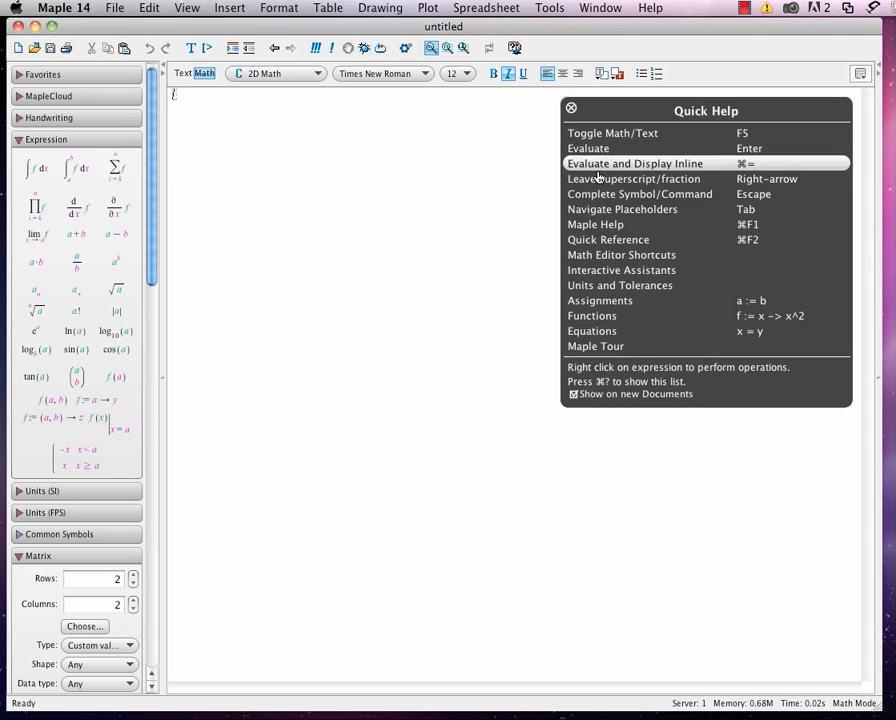
click(572, 111)
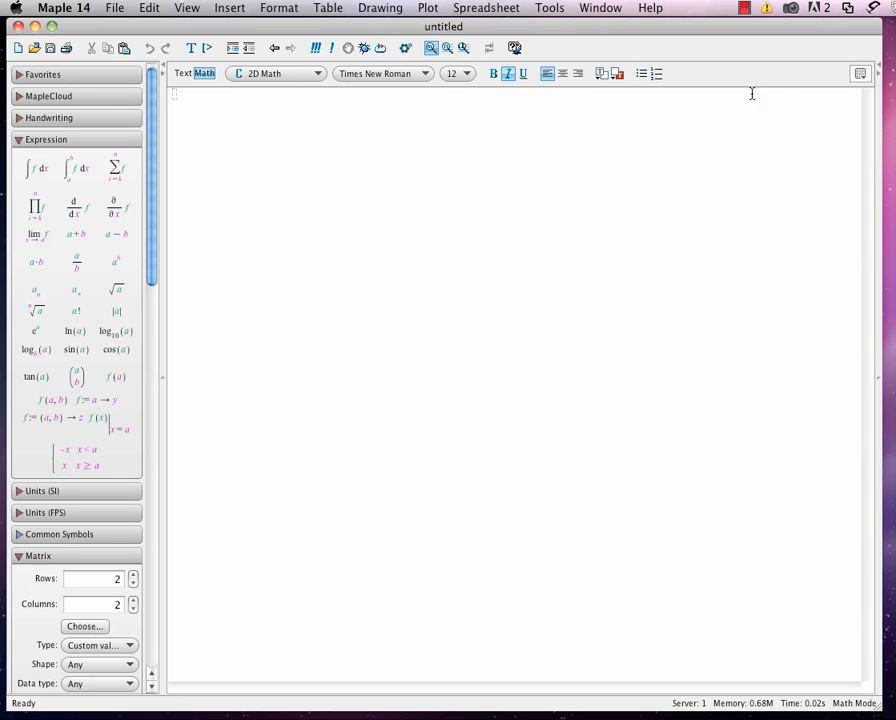
click(860, 75)
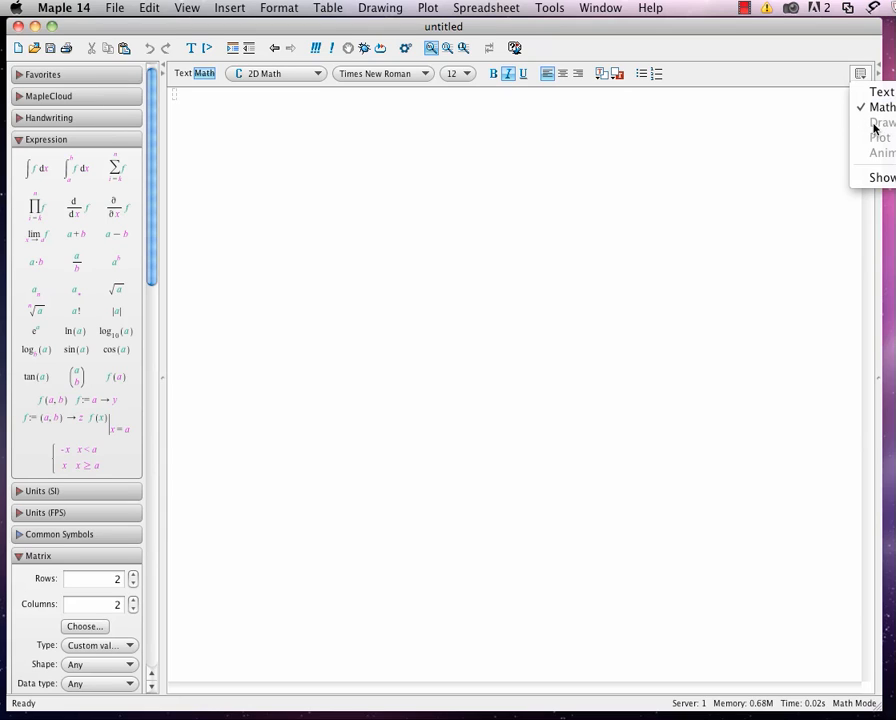
click(756, 126)
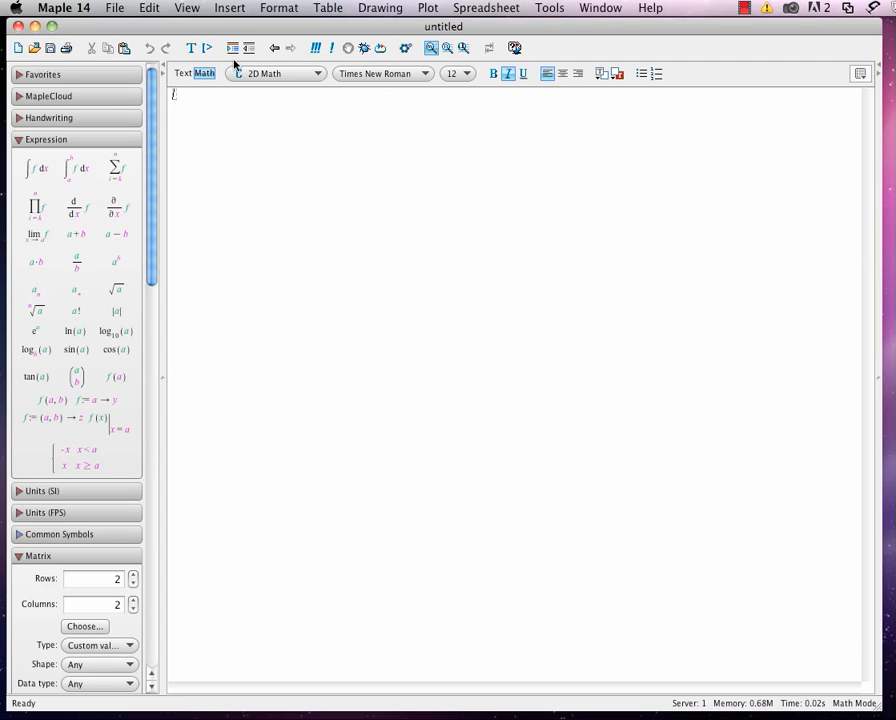
Enter the heading "Problem #39 on page 298 of your text" as plain text on the first line.
click(184, 75)
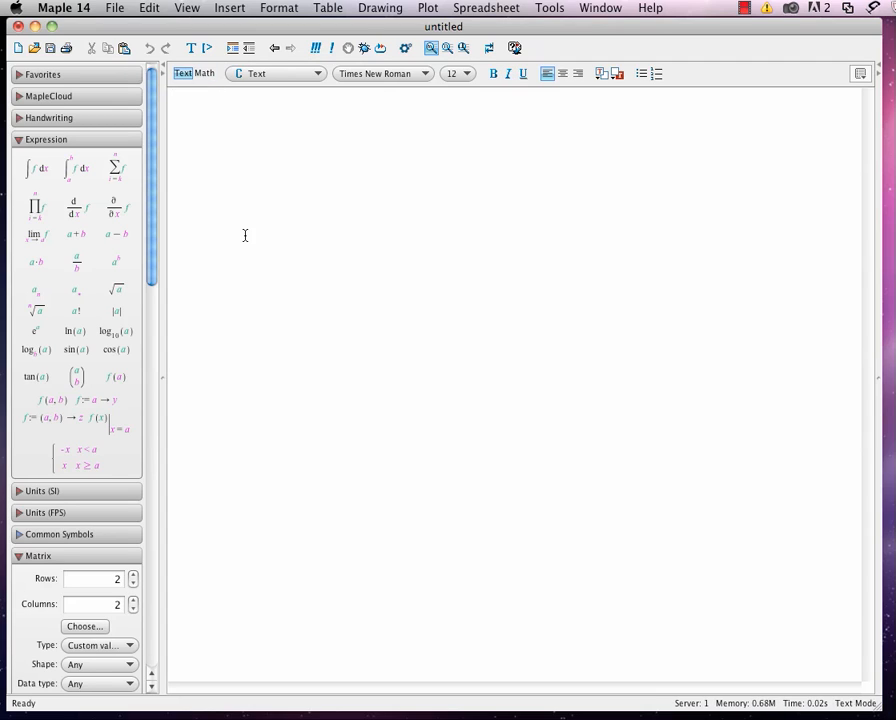
text(Problem #39 on page 298 )
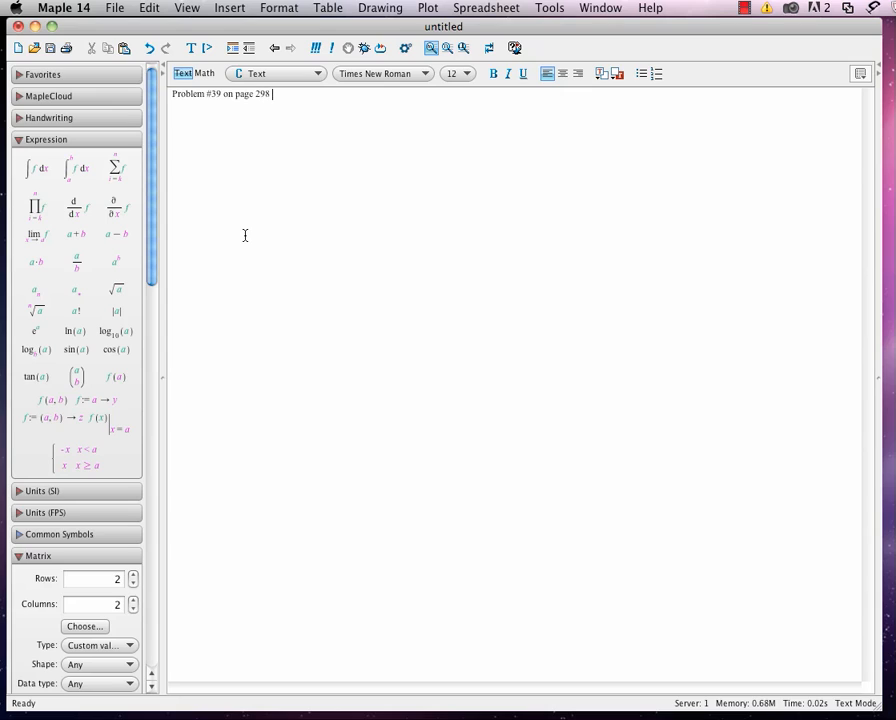
text(of your text)
Format the heading as 16-point bold and centre it.
drag(320, 94, 163, 100)
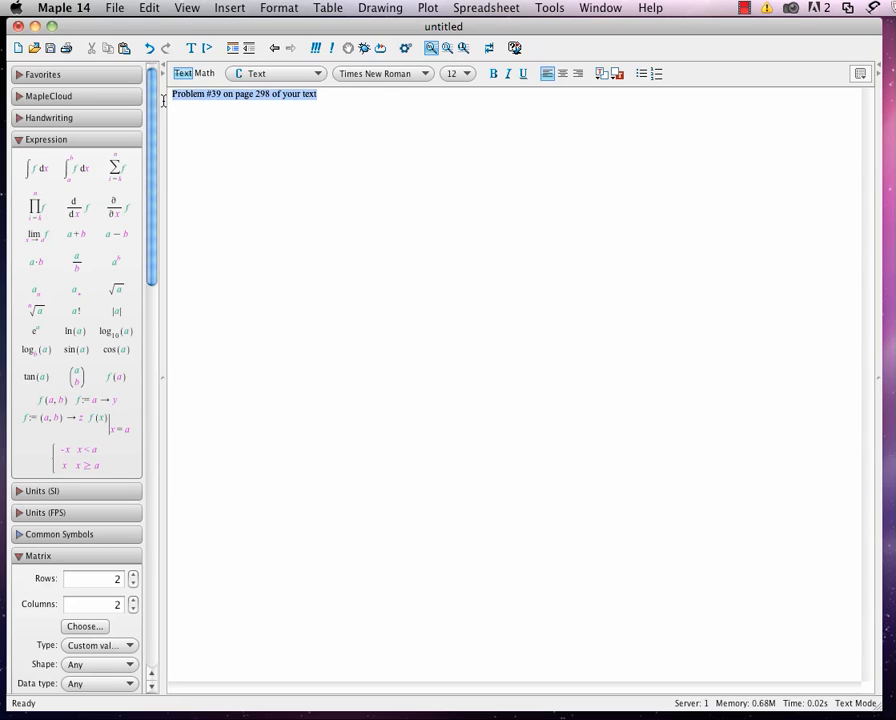
click(464, 74)
click(446, 113)
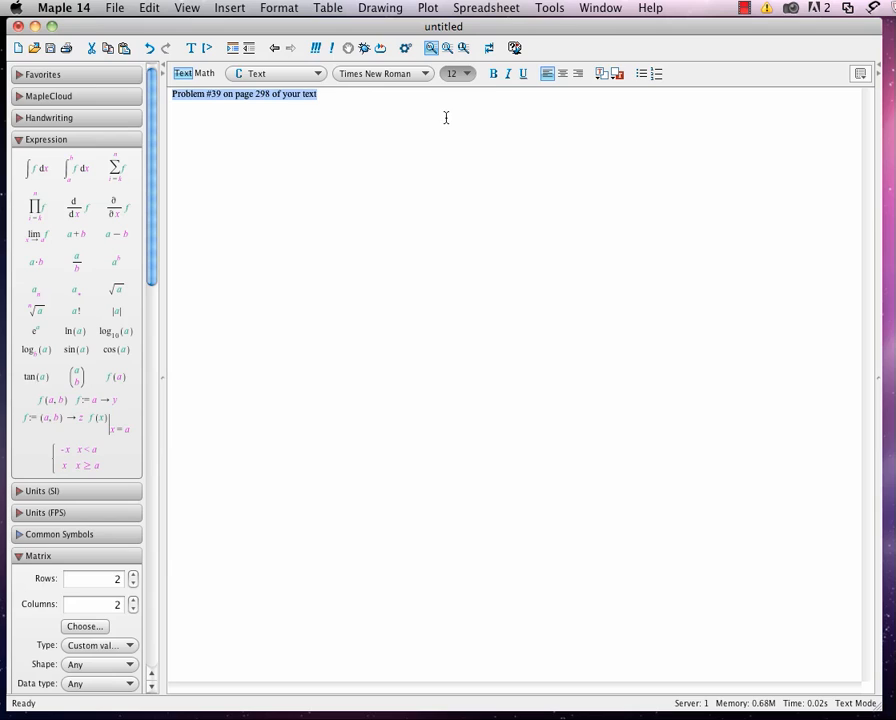
click(493, 75)
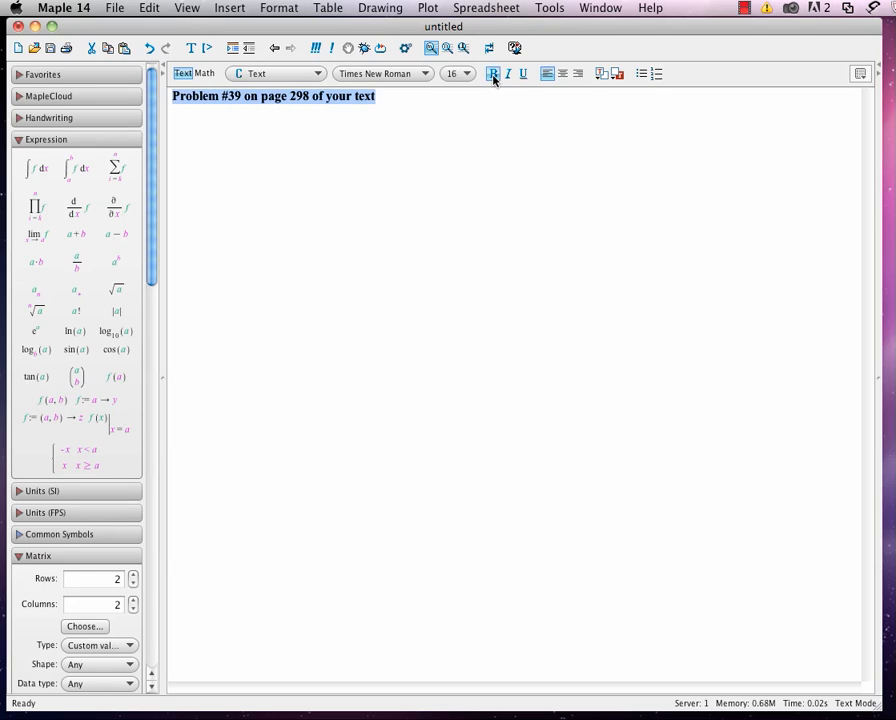
click(562, 75)
Start a left-aligned line below the heading and define f := 4 - x^2 there as evaluated math input.
click(626, 99)
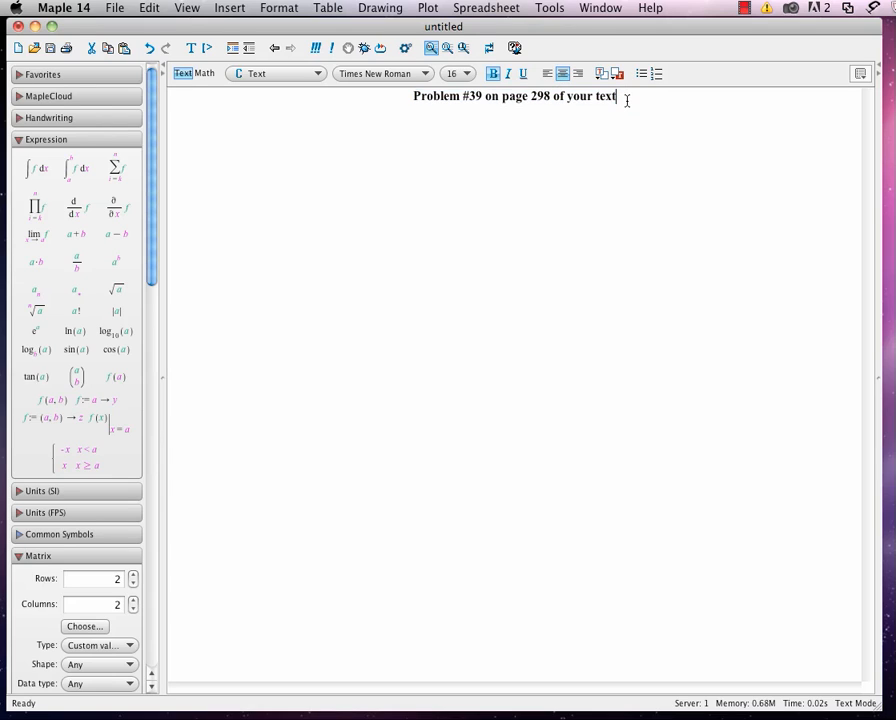
key(Return)
click(547, 75)
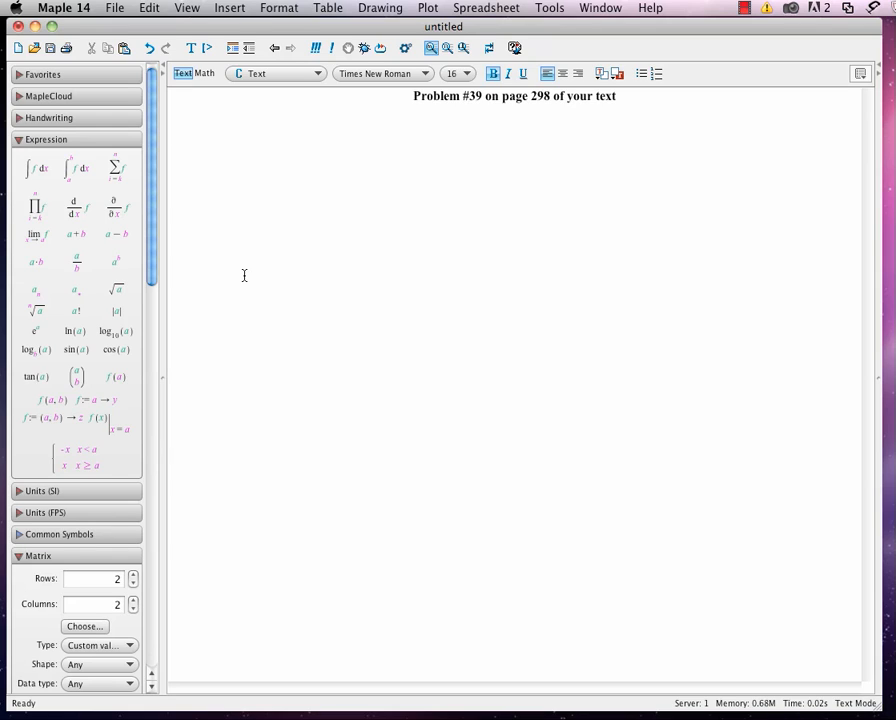
click(206, 74)
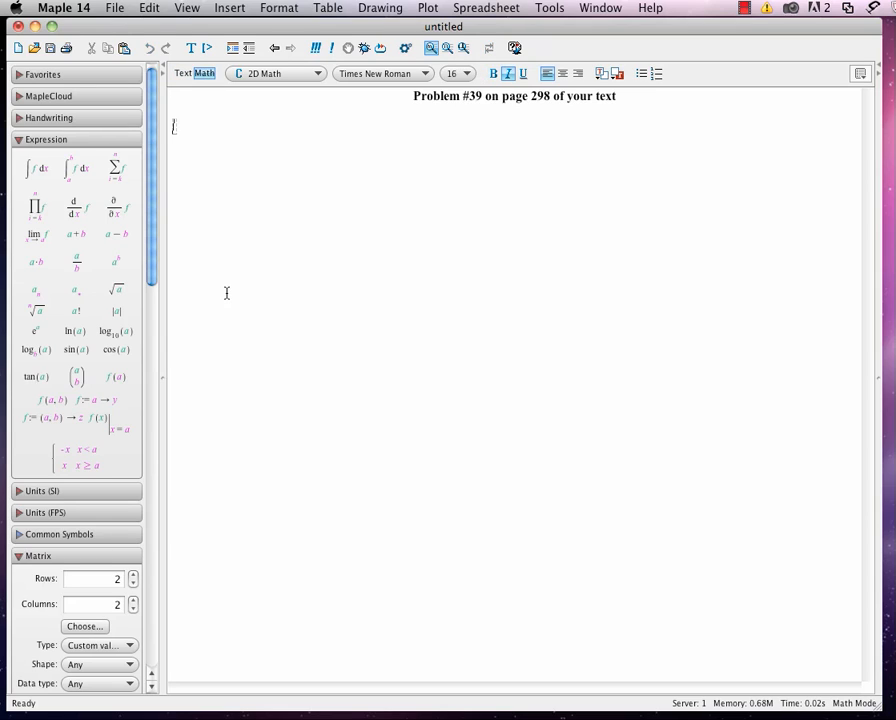
text(f := 4 - x)
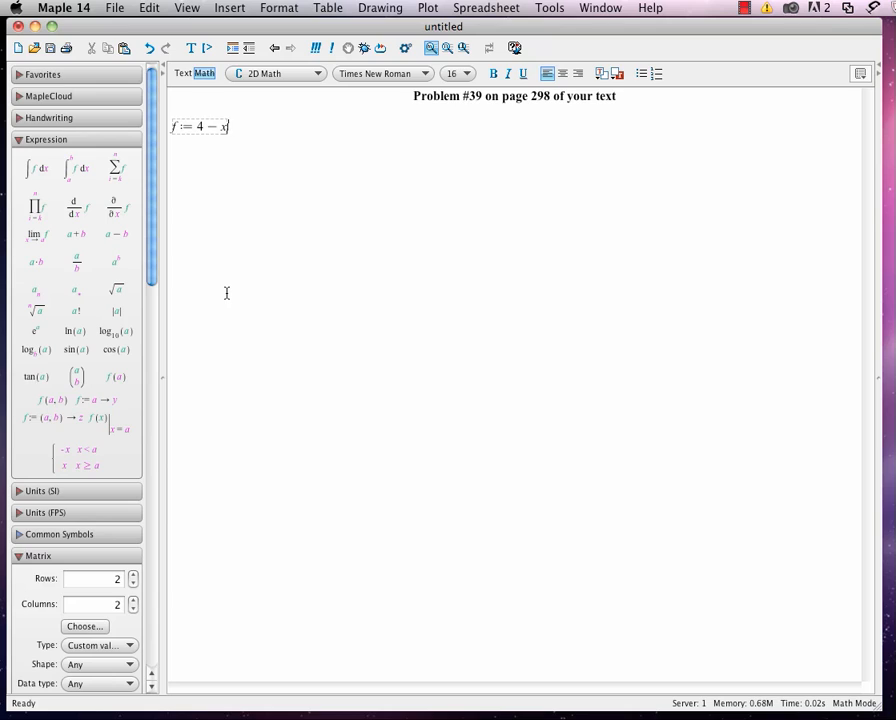
text(^2)
key(Return)
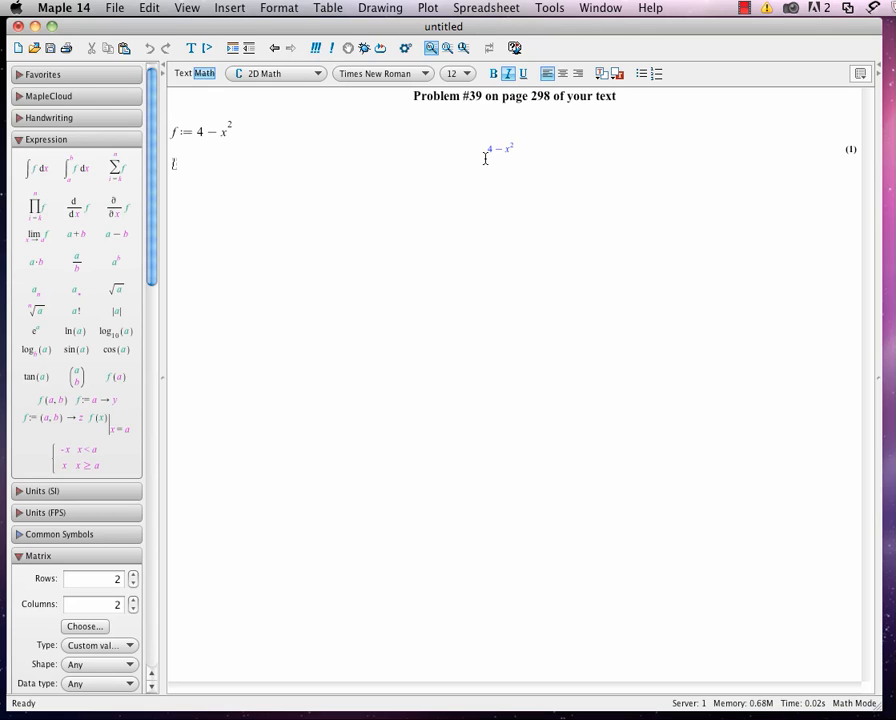
End the definition of f with a colon and re-evaluate it to suppress its output.
click(241, 133)
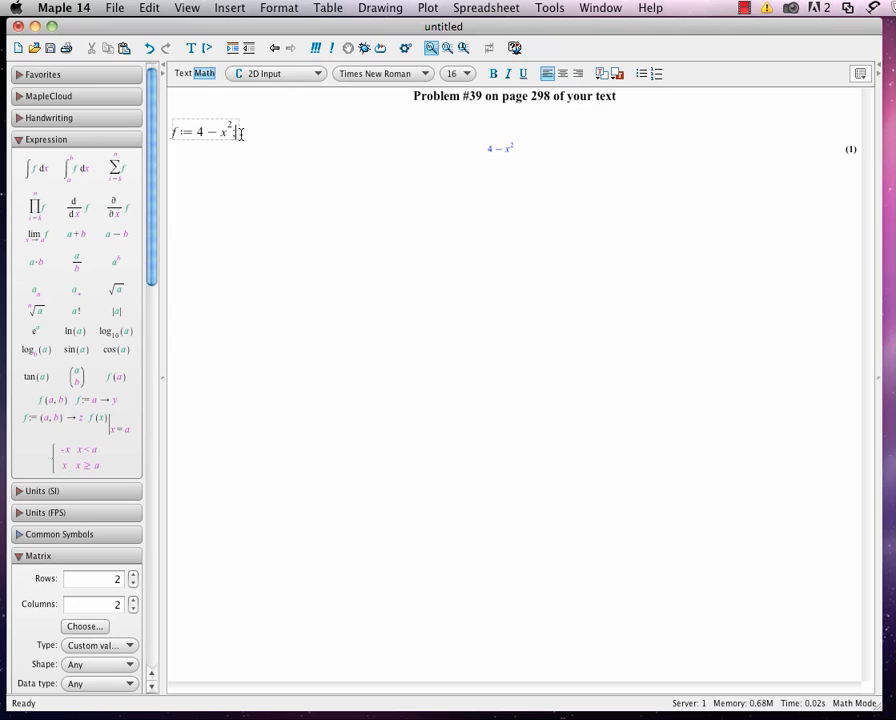
text(;)
key(Return)
click(241, 131)
key(BackSpace)
text(:)
key(Return)
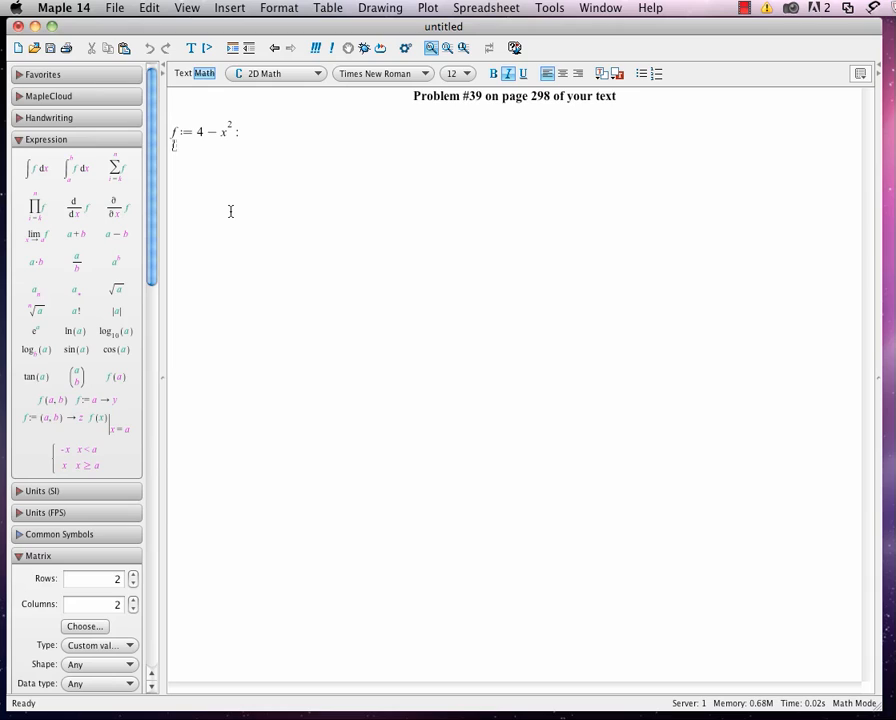
Define g := -x + 2 on the next line, ending it with a colon to suppress the output.
text(g :=)
text(-x + 2 :)
key(Return)
Plot both functions together with plot({f, g}, x = -2..3).
text(plot([)
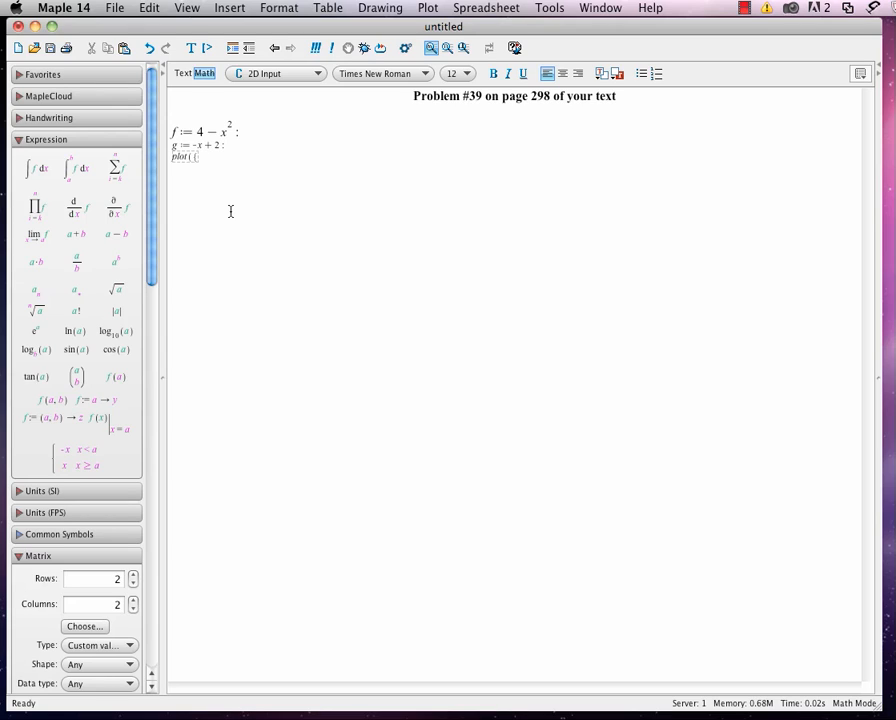
text(f, )
text(g)
text(]))
text(;)
text(x=-2)
text(..3))
key(Return)
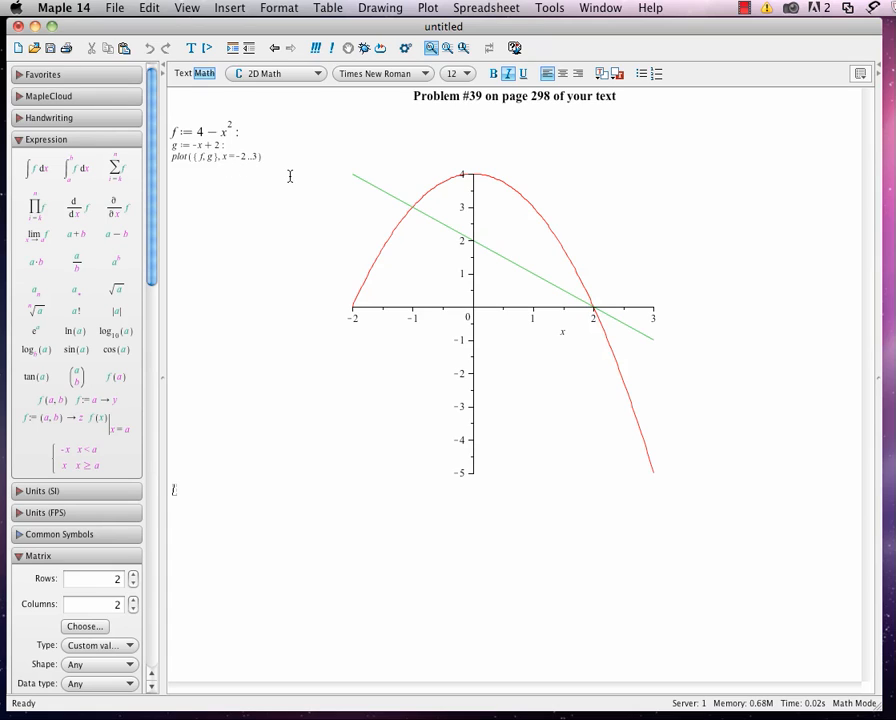
Draw a straight vertical line on the plot at x = -2, from the green line down to the parabola.
click(430, 294)
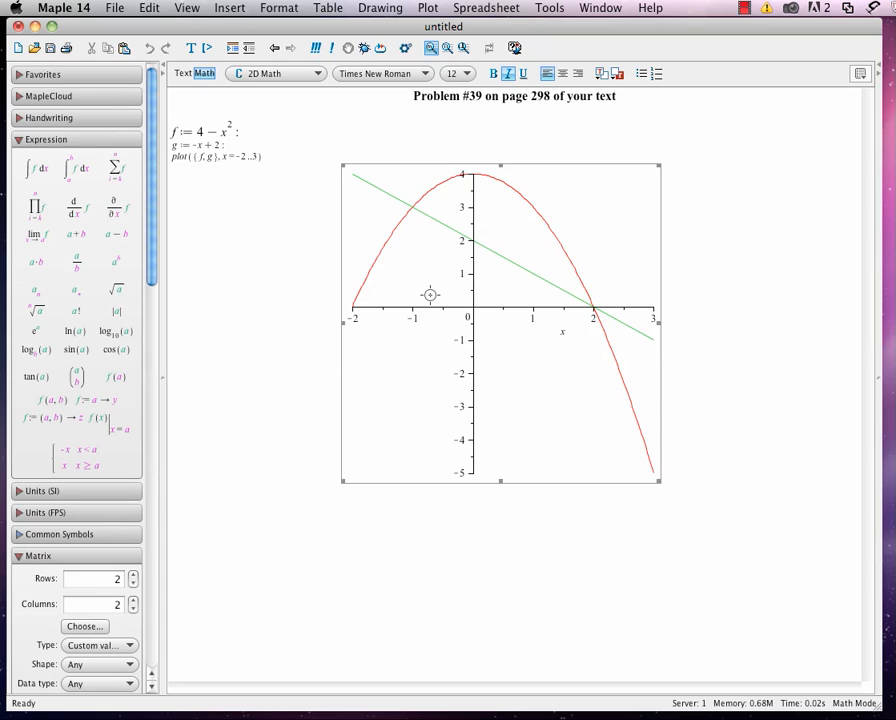
click(860, 76)
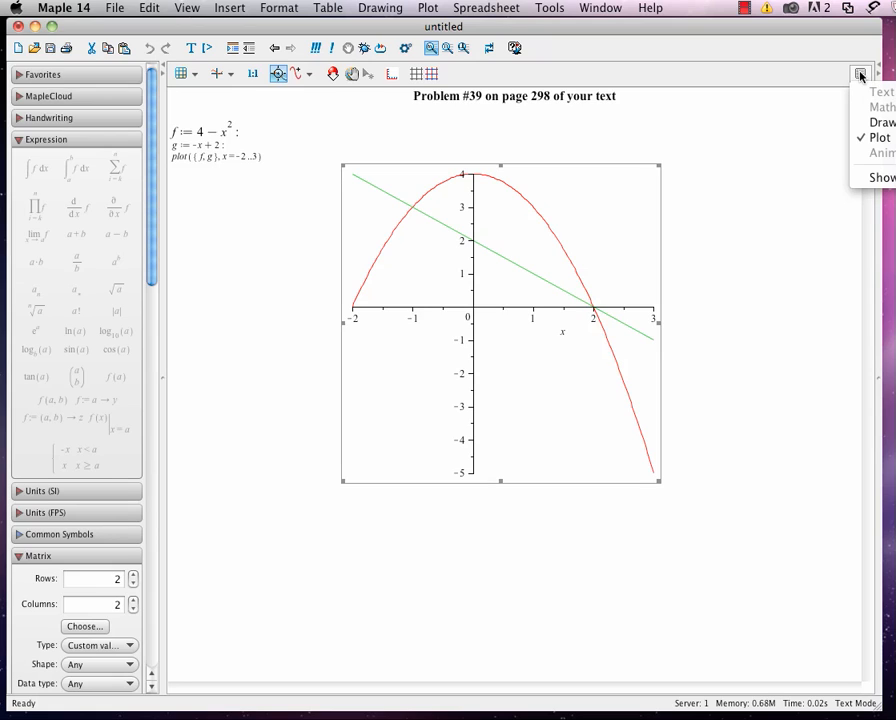
click(876, 122)
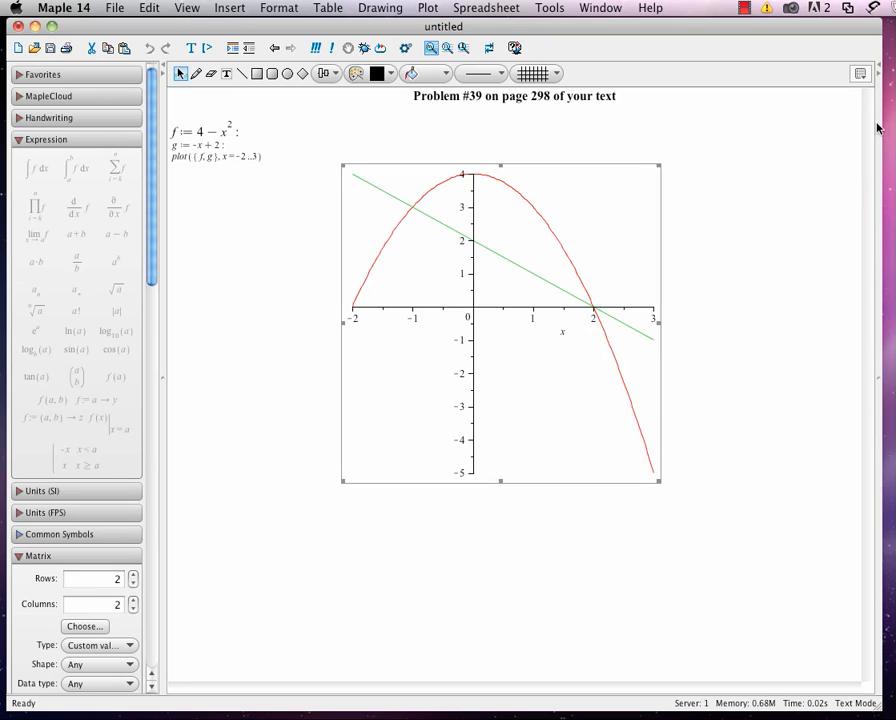
click(242, 74)
mouse_move(354, 175)
mouse_down()
mouse_move(346, 226)
mouse_move(352, 300)
mouse_up()
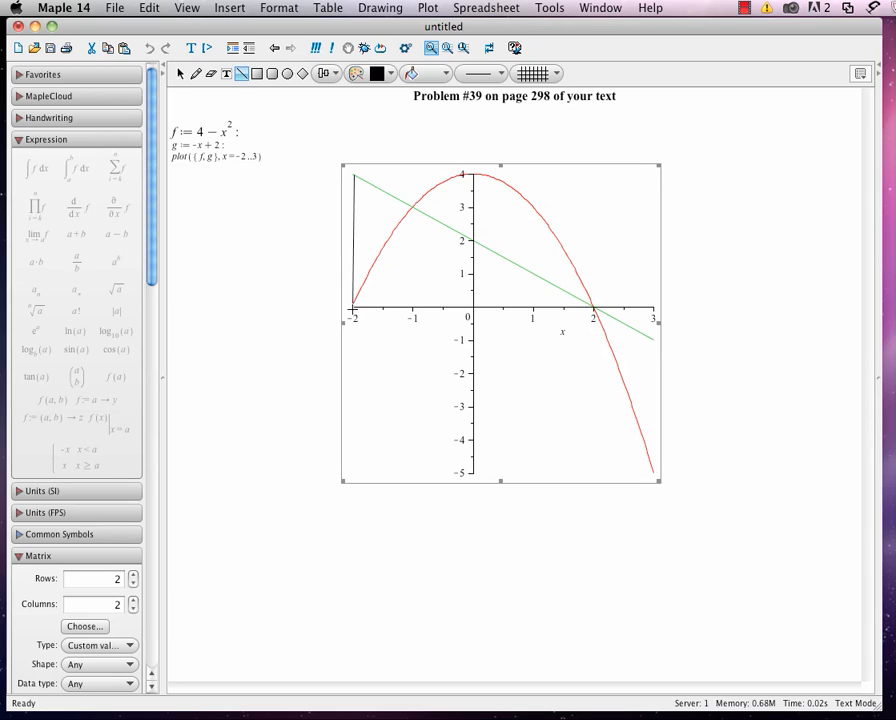
drag(352, 308, 353, 309)
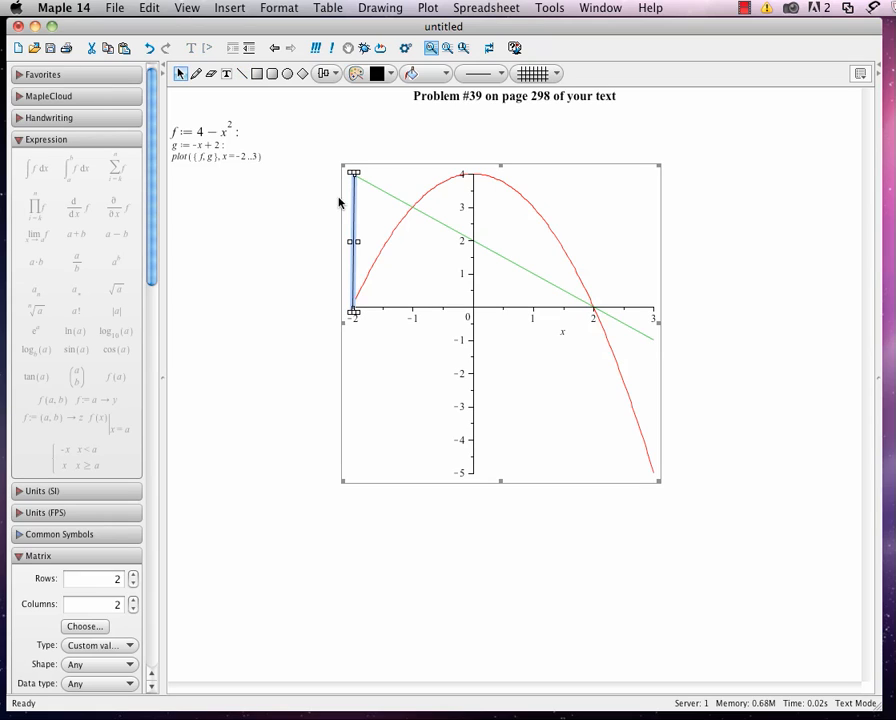
Draw a second vertical line at x = 3, from the green line down to the parabola's end.
click(241, 73)
drag(652, 338, 652, 470)
click(601, 561)
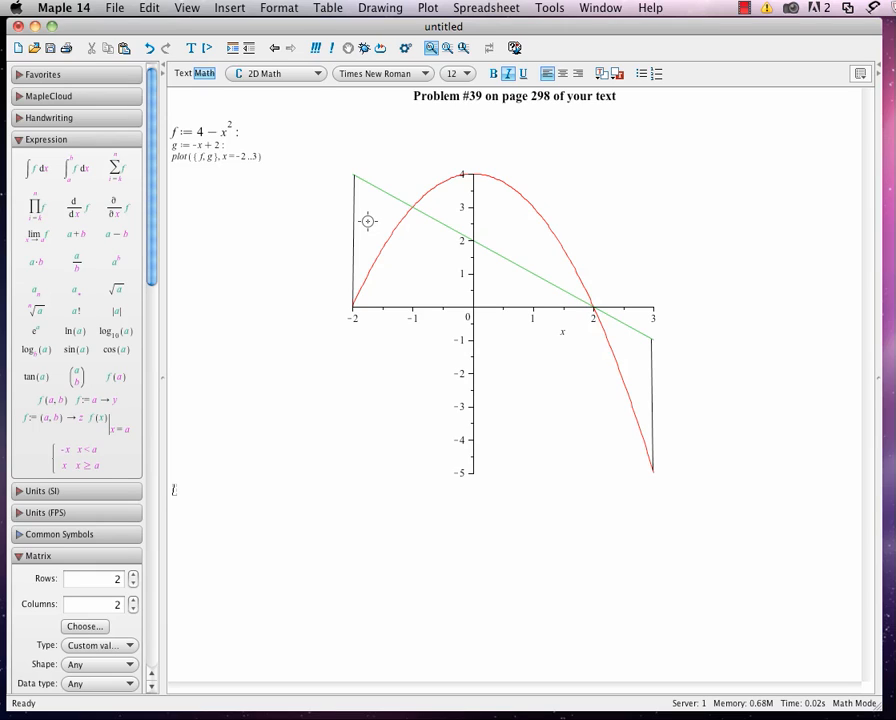
Add a math text label reading f(x) = 4 - x^2 on the plot beside the parabola's descending side.
click(424, 364)
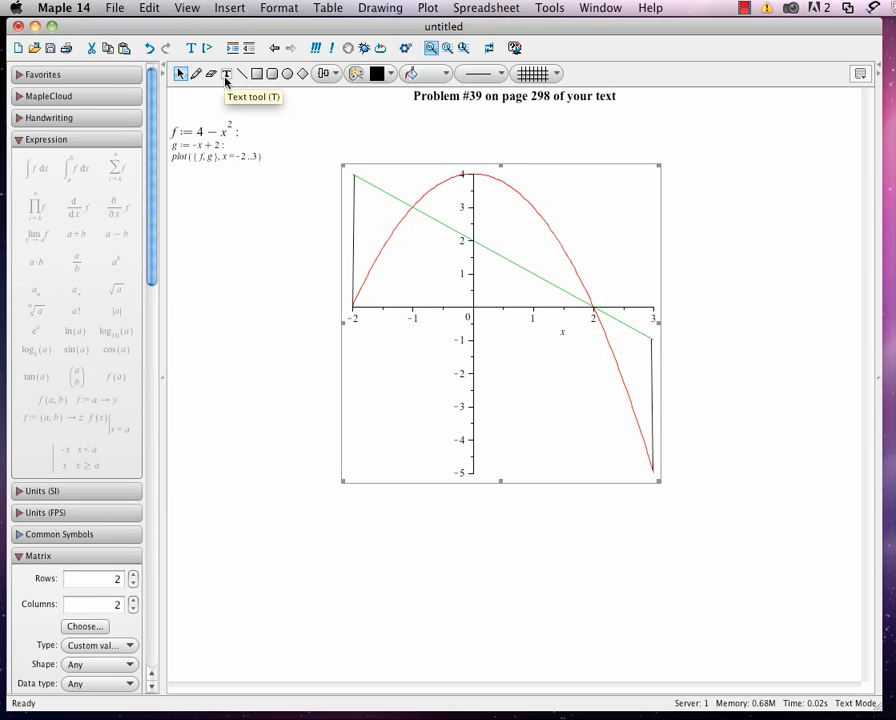
click(227, 76)
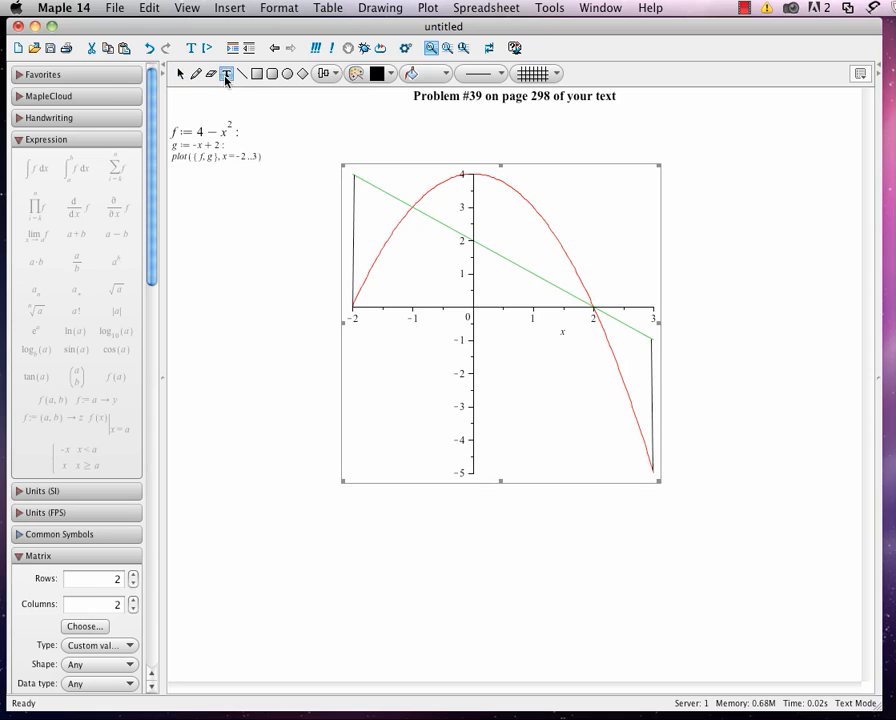
click(532, 196)
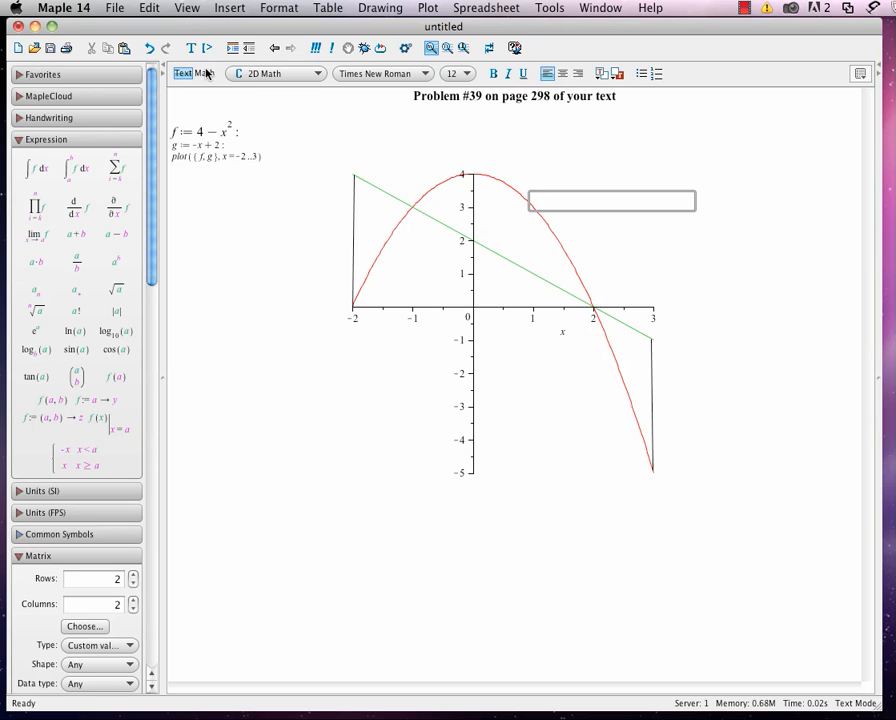
click(205, 75)
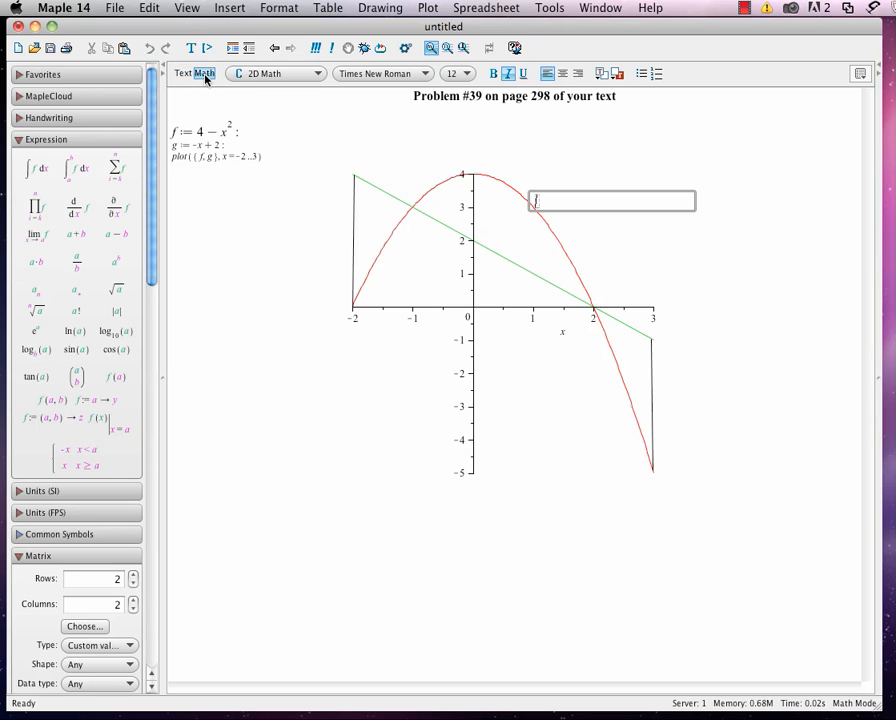
text(f(x) = 4)
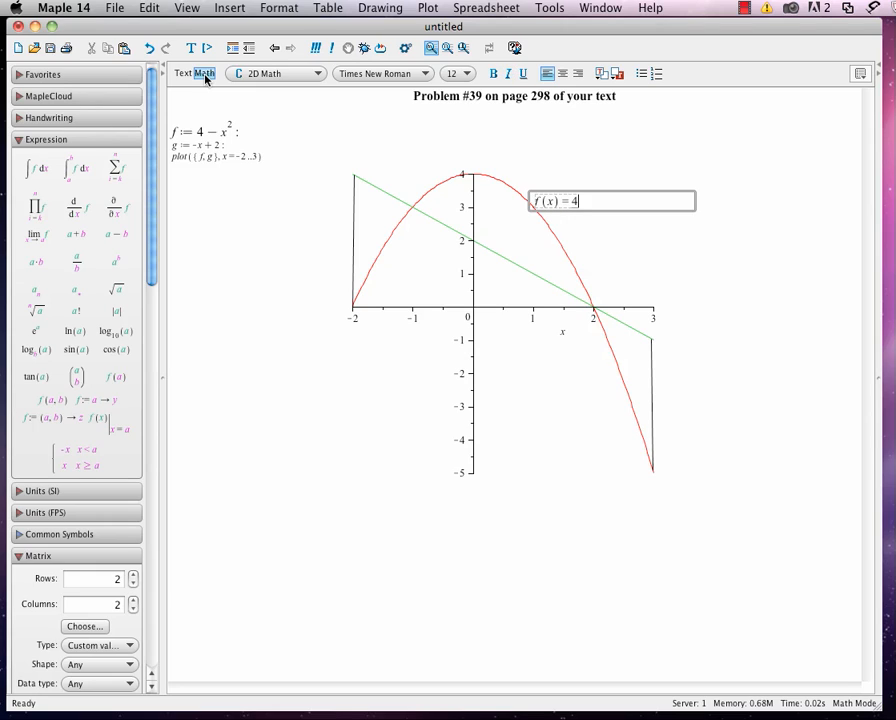
text( - x^2)
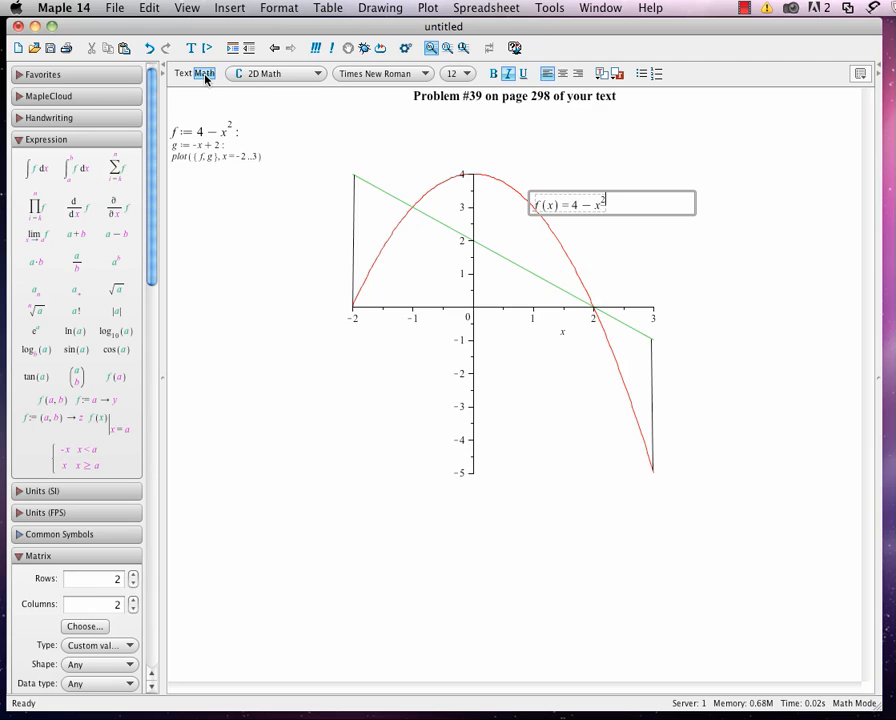
click(662, 180)
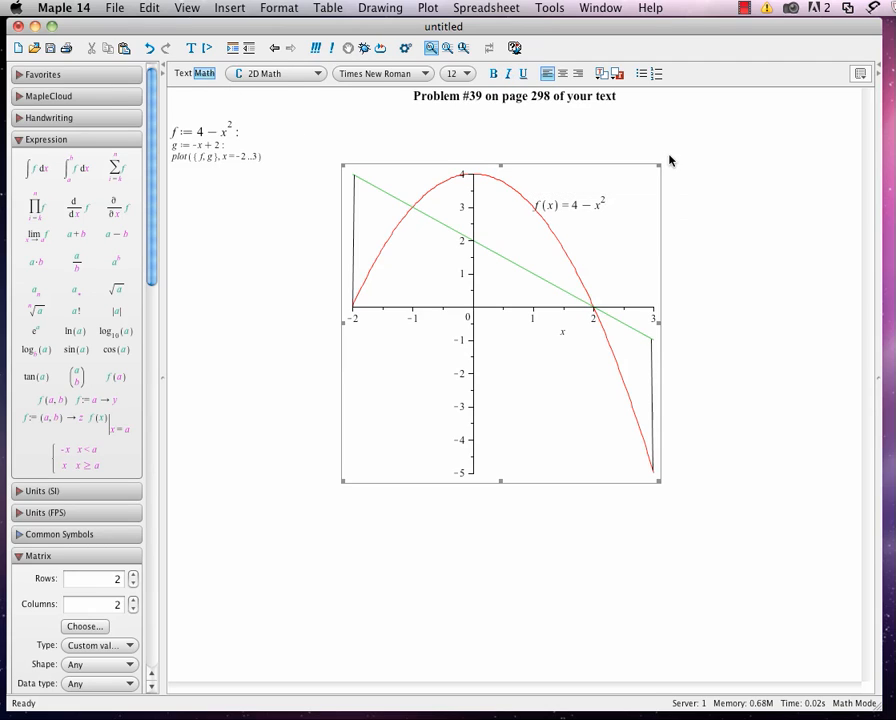
Move the f(x) label slightly up and away from the parabola so it clears the curve.
click(574, 200)
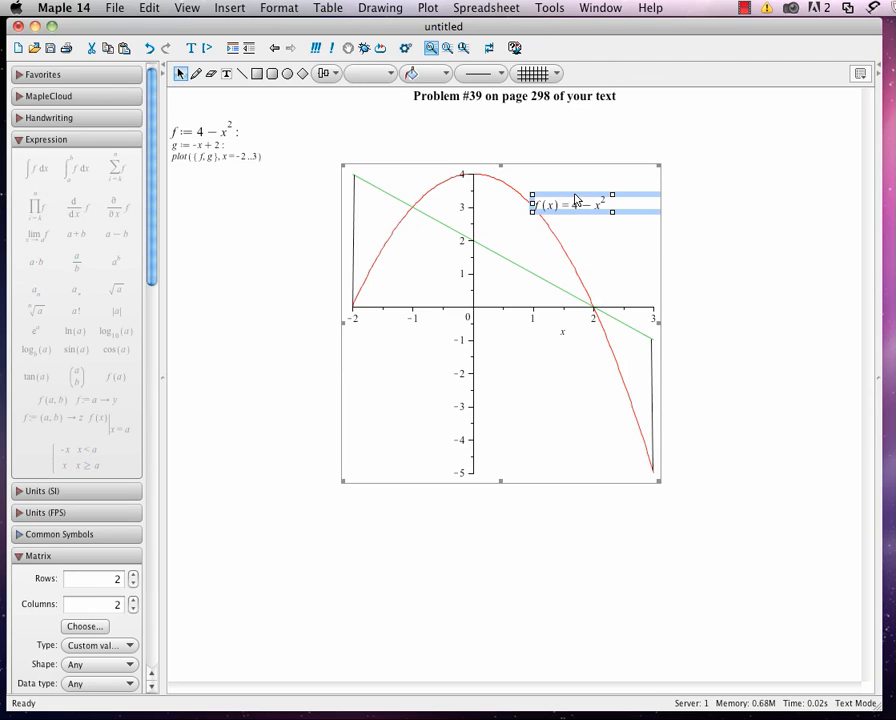
drag(575, 200, 581, 195)
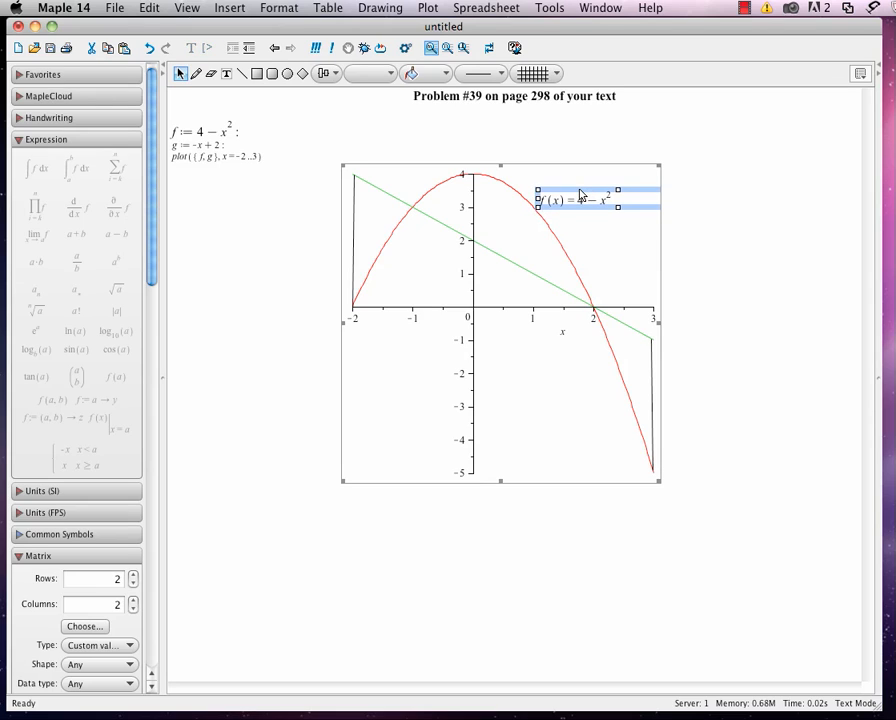
click(524, 240)
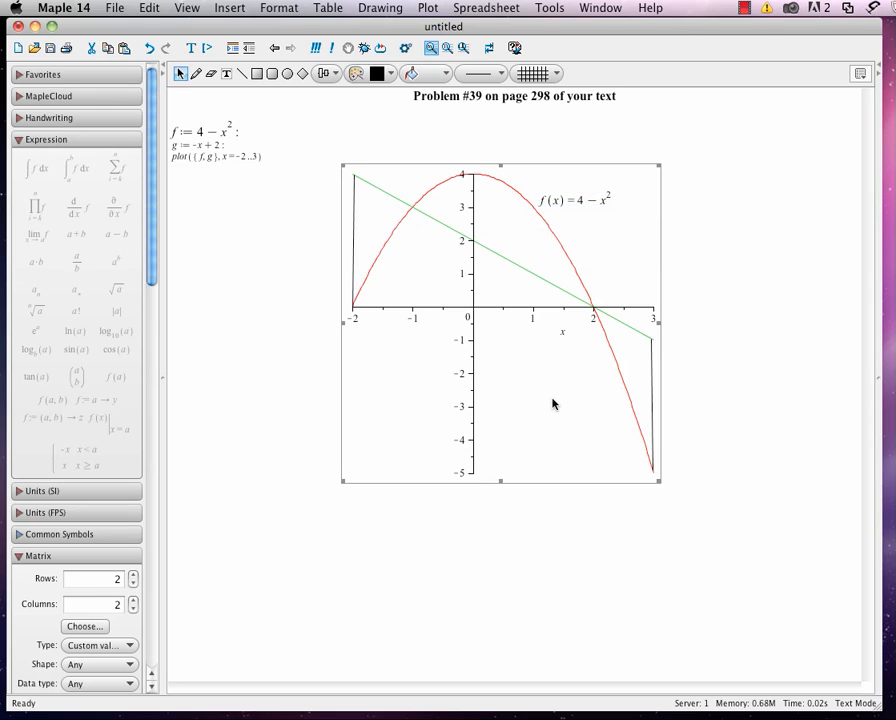
Add a math text label reading g(x) = -x + 2 on the plot near the green line.
click(227, 73)
click(482, 274)
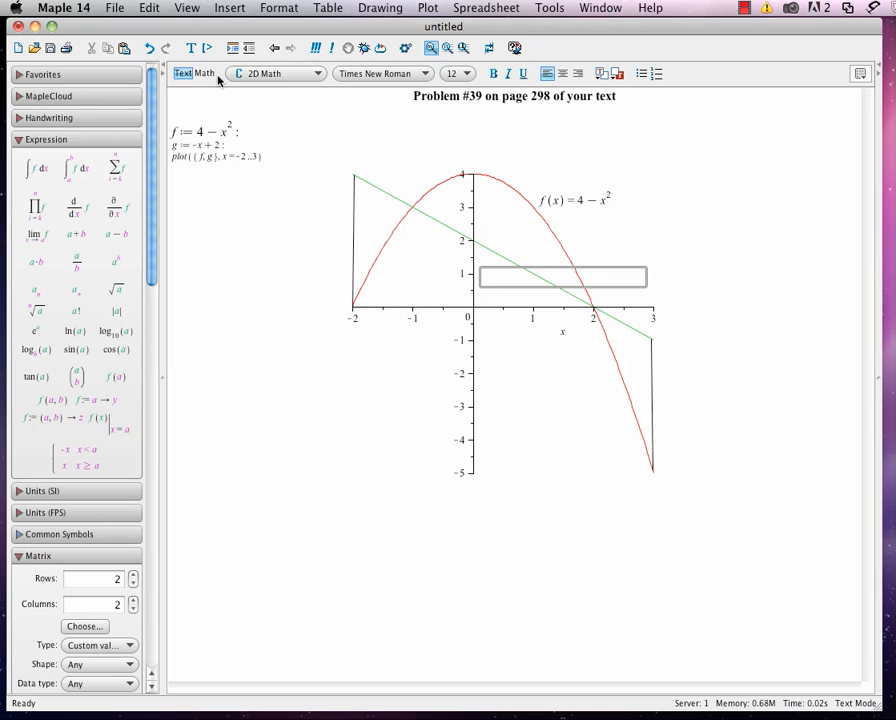
click(204, 73)
text(g)
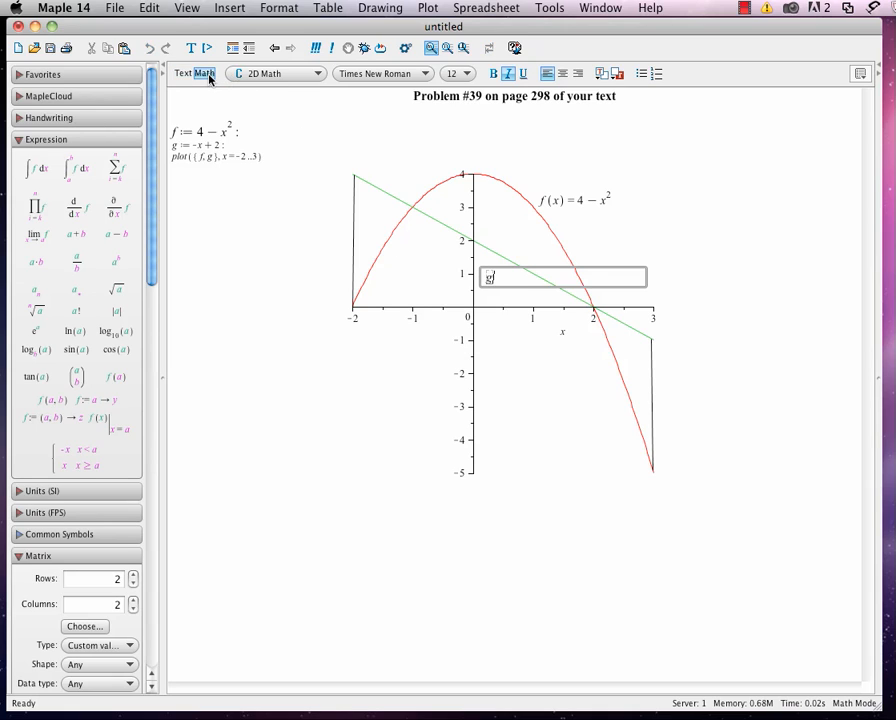
text((x) =)
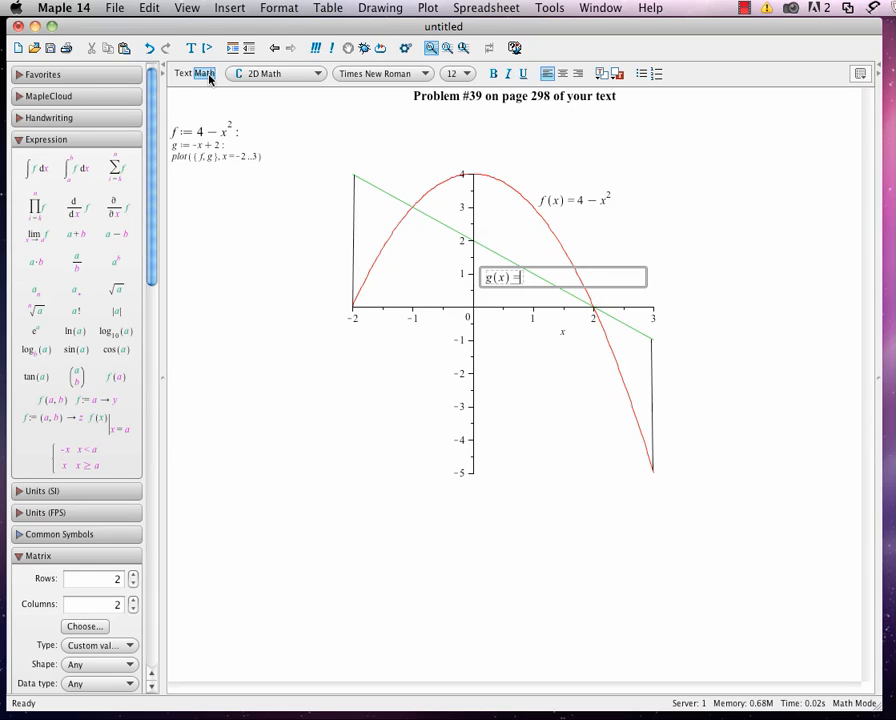
text(-x + 2)
click(518, 346)
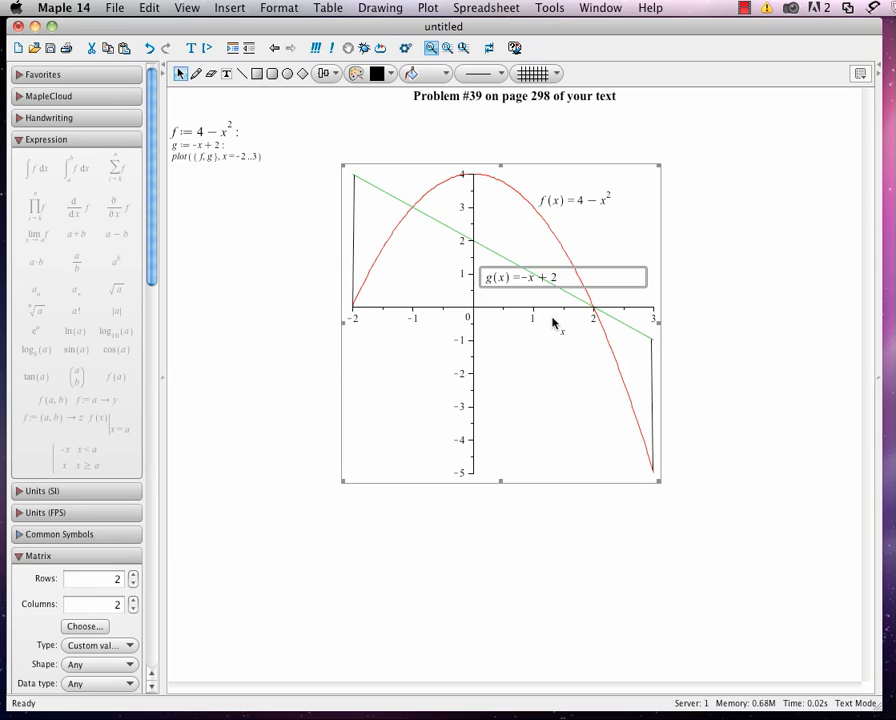
click(692, 267)
Move the g(x) label slightly down so it sits below the green line, just above the x-axis.
click(541, 283)
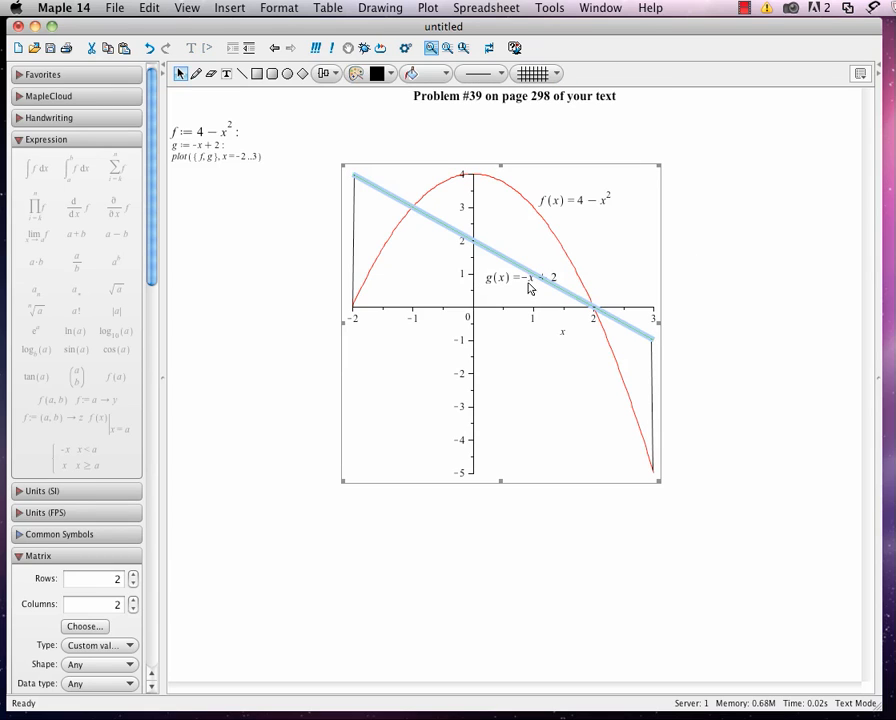
click(515, 280)
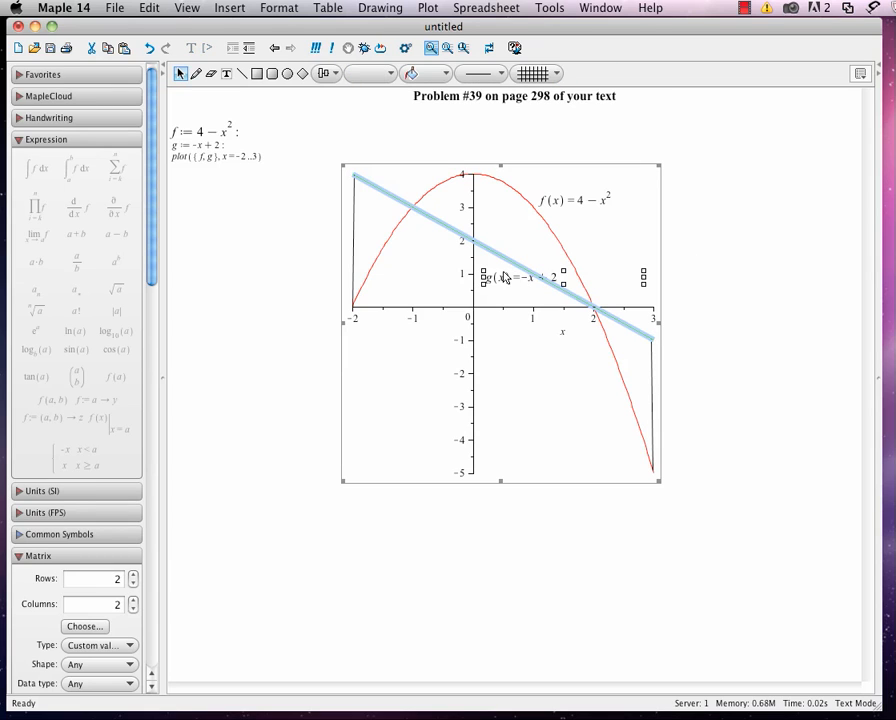
mouse_move(500, 274)
mouse_down()
mouse_move(491, 273)
mouse_move(501, 288)
mouse_up()
click(502, 368)
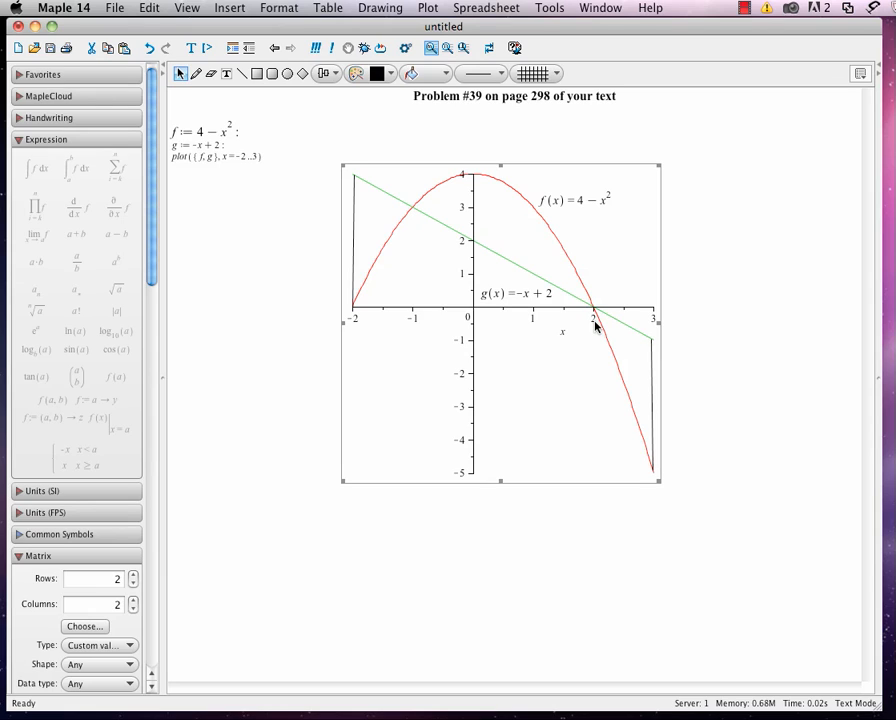
Below the plot, enter and evaluate solve(f = g, x) to find where the two curves intersect.
click(179, 519)
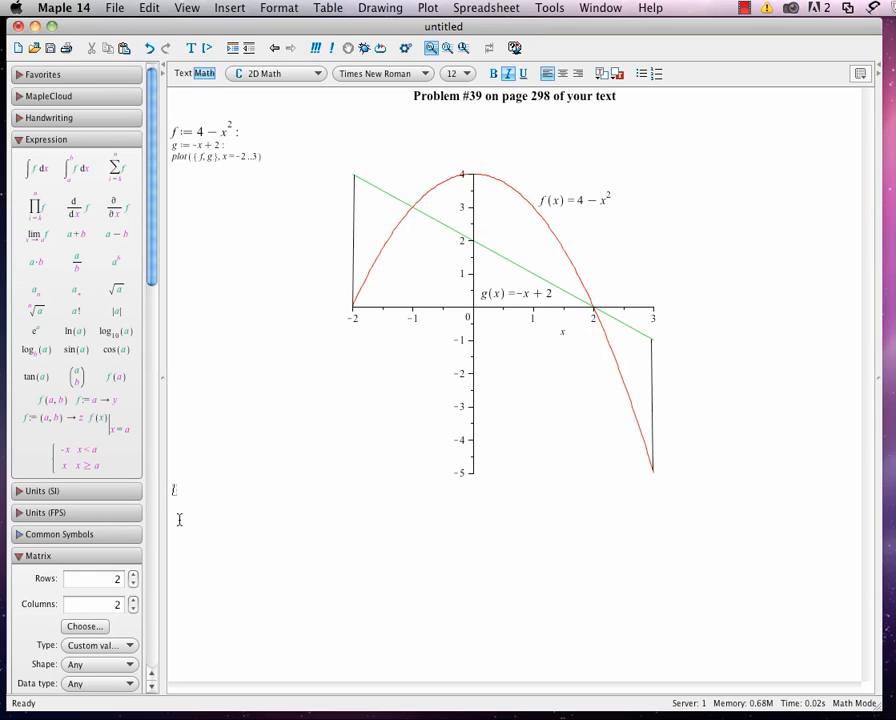
text(solve(f=g)
key(Right)
text(, x)
key(Return)
Add a text label A1 on the plot inside the region between x = -2 and x = -1.
click(859, 74)
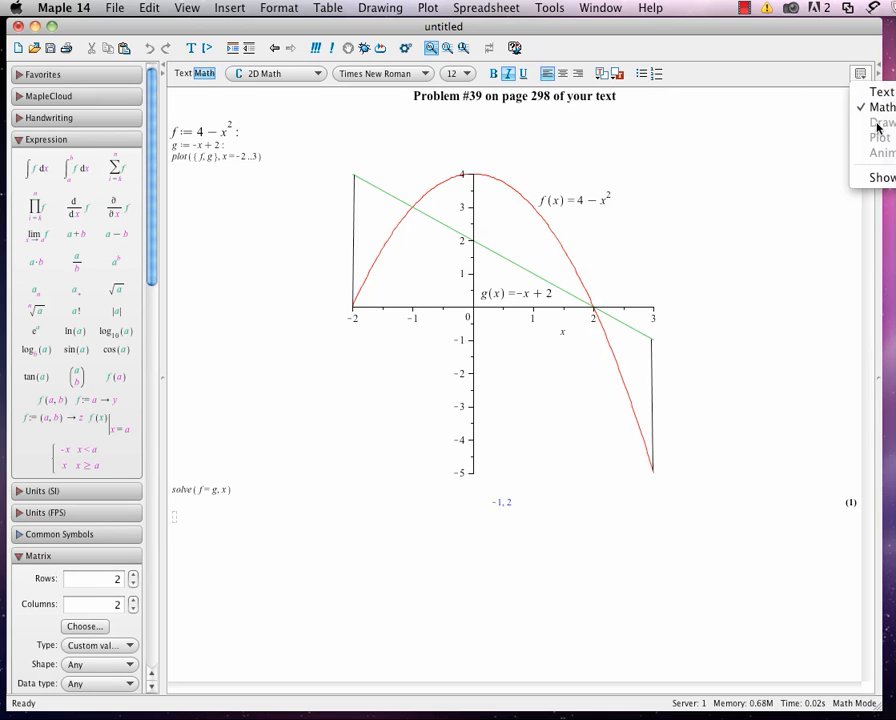
click(506, 244)
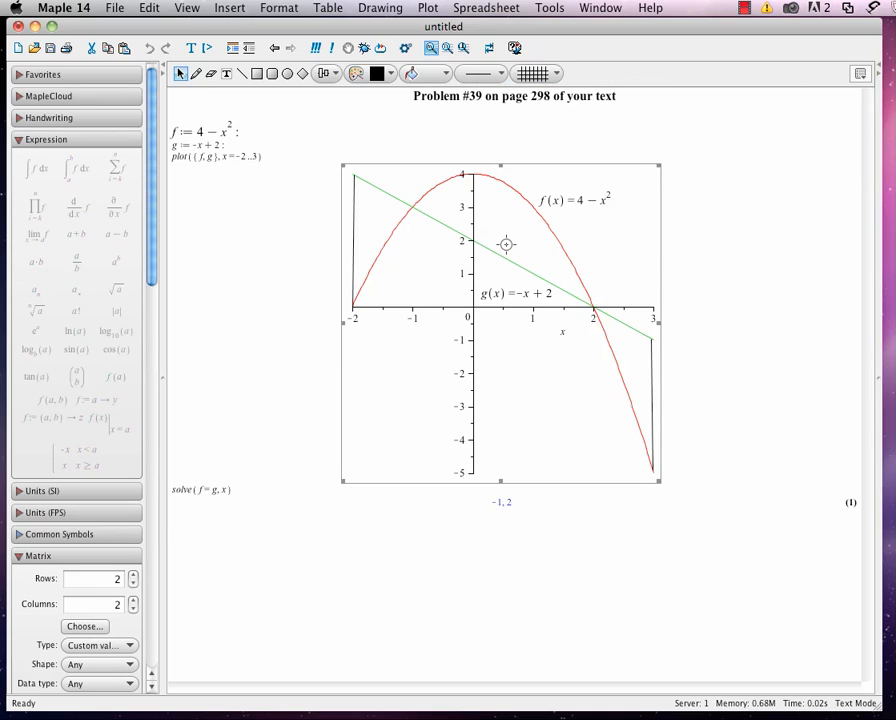
click(860, 74)
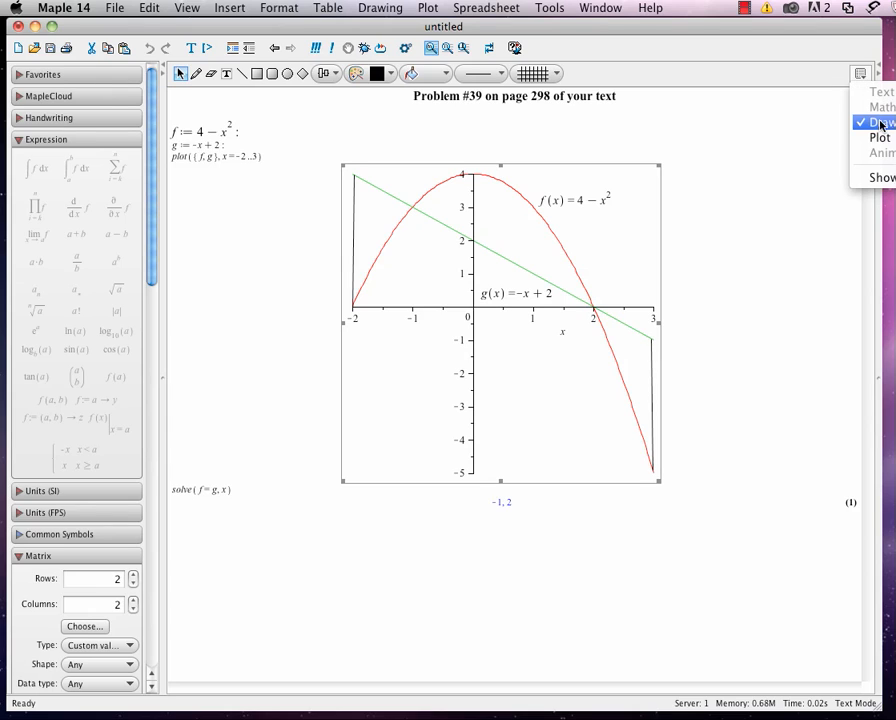
click(227, 76)
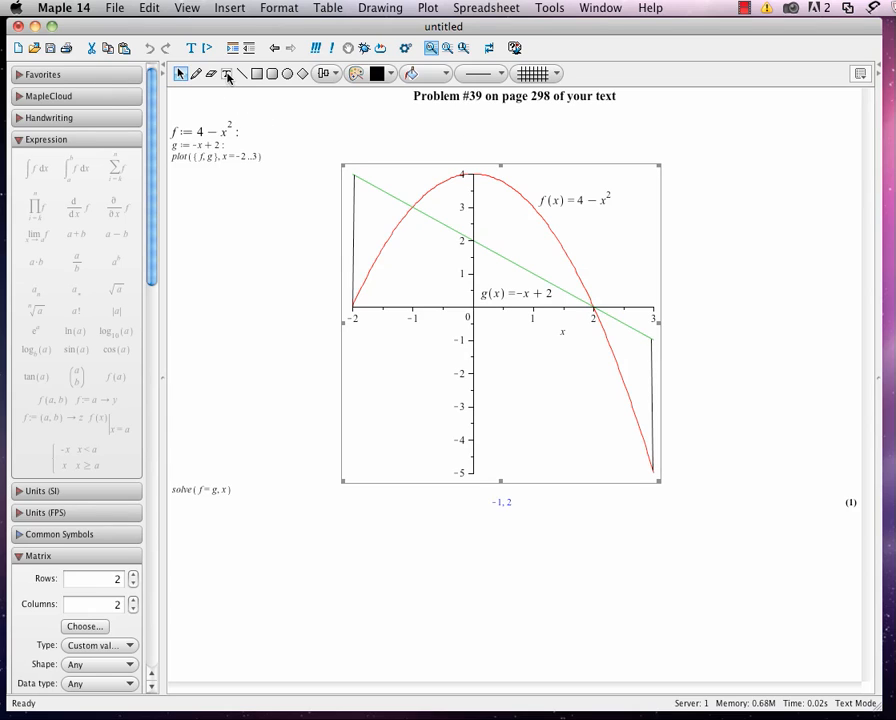
click(361, 222)
text(A)
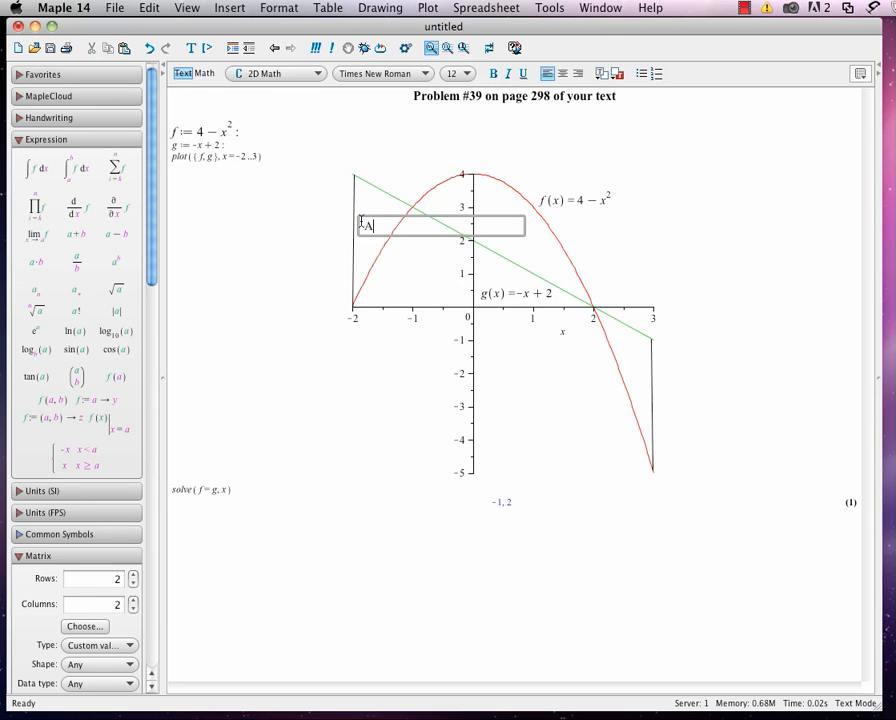
text(1)
click(380, 409)
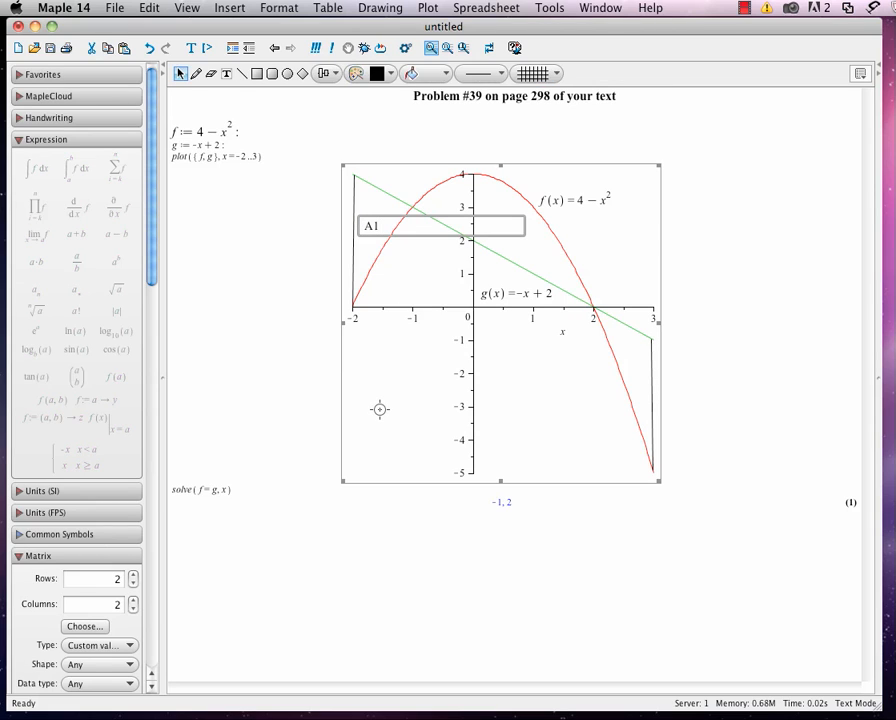
click(294, 292)
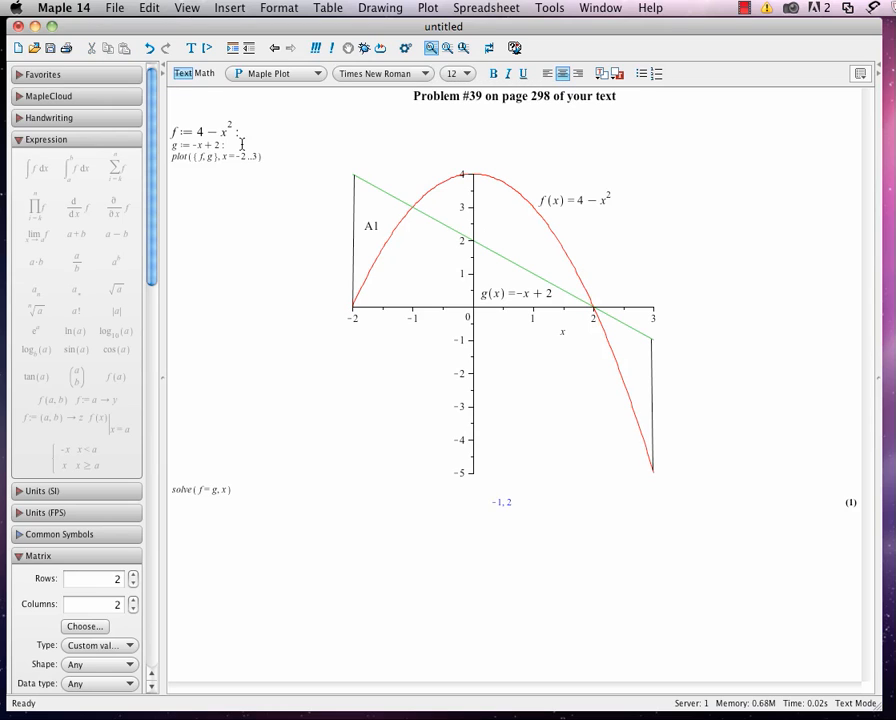
click(458, 192)
click(228, 74)
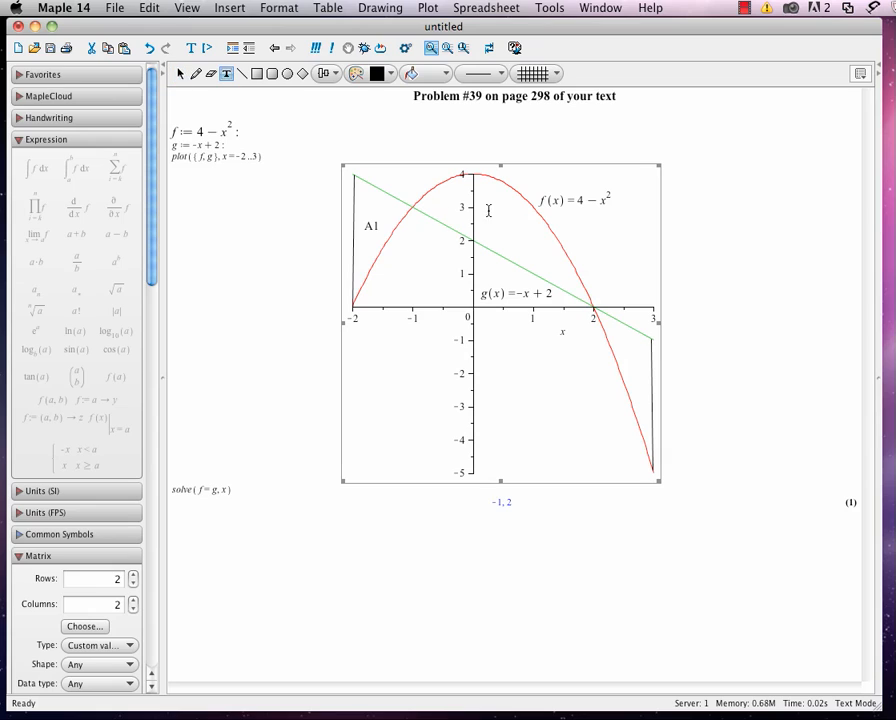
click(488, 226)
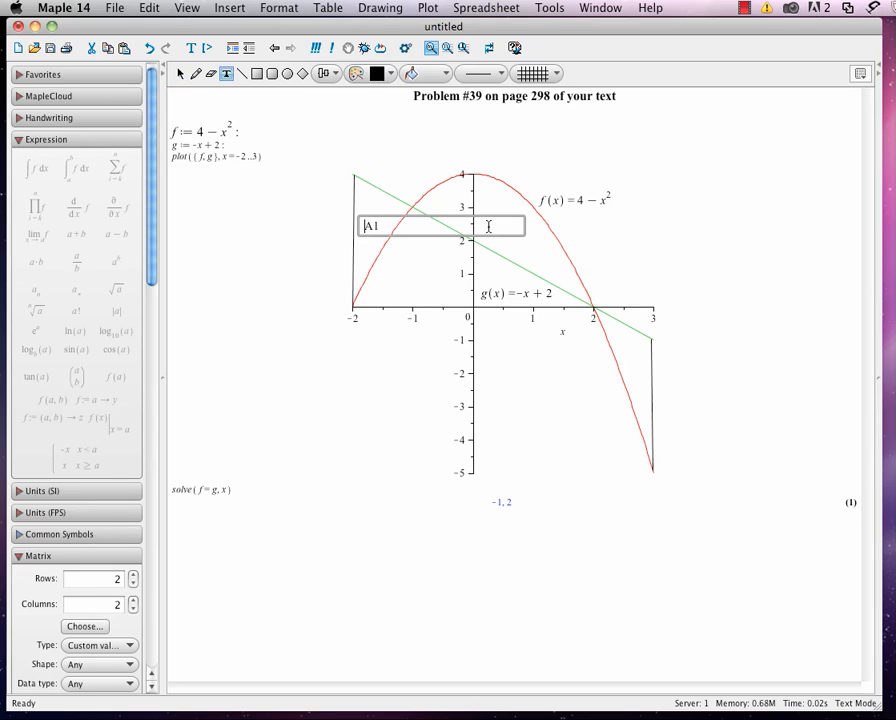
click(510, 243)
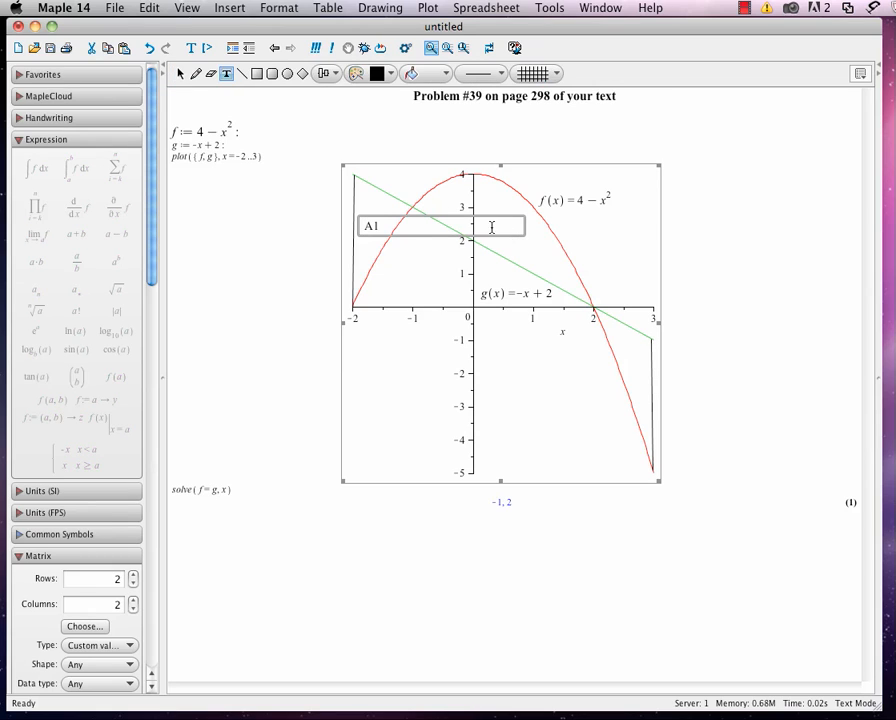
click(411, 129)
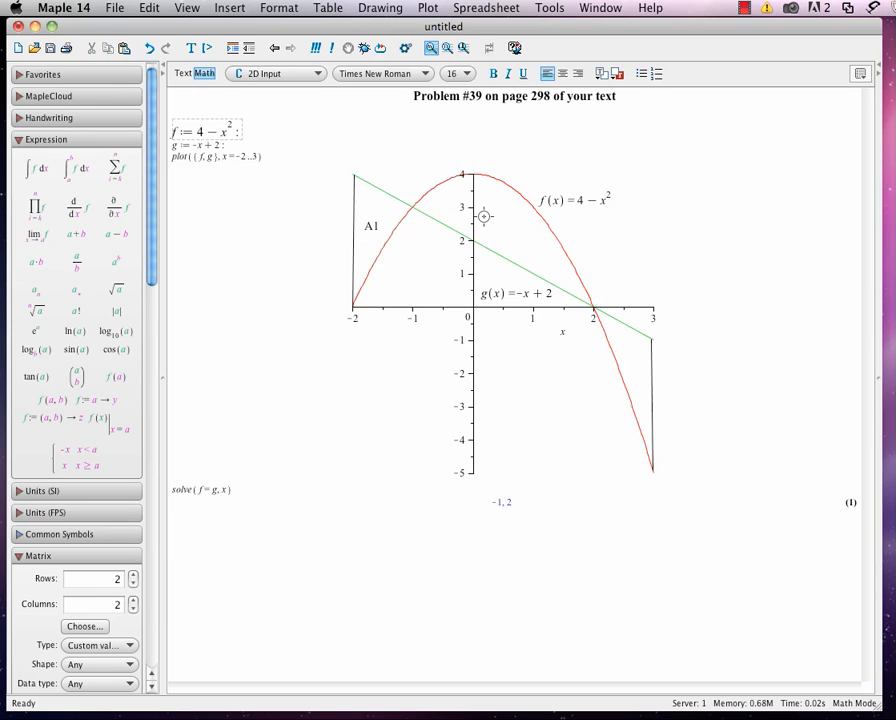
click(600, 230)
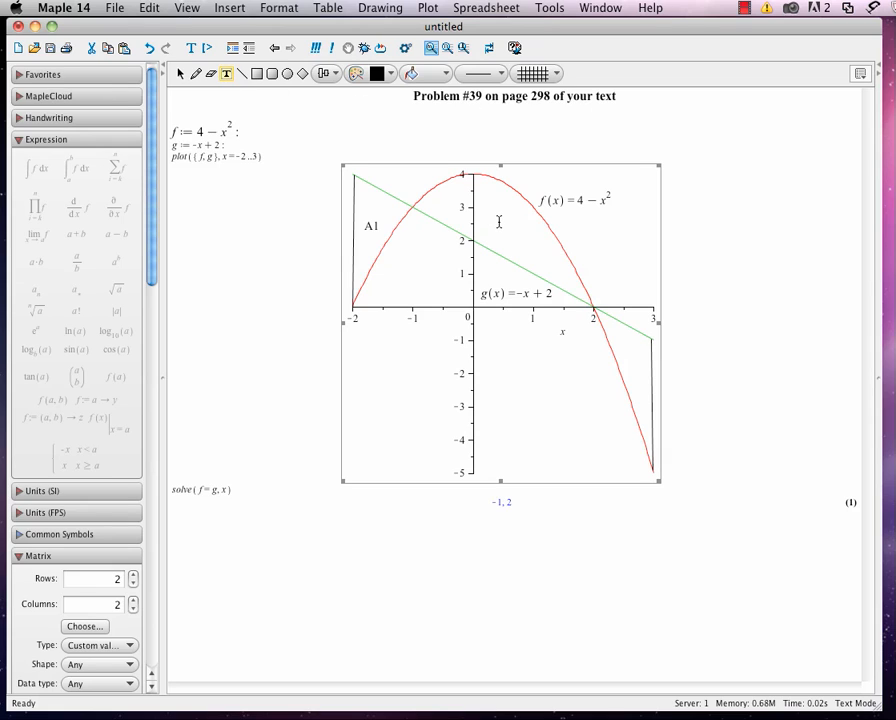
click(494, 216)
click(494, 201)
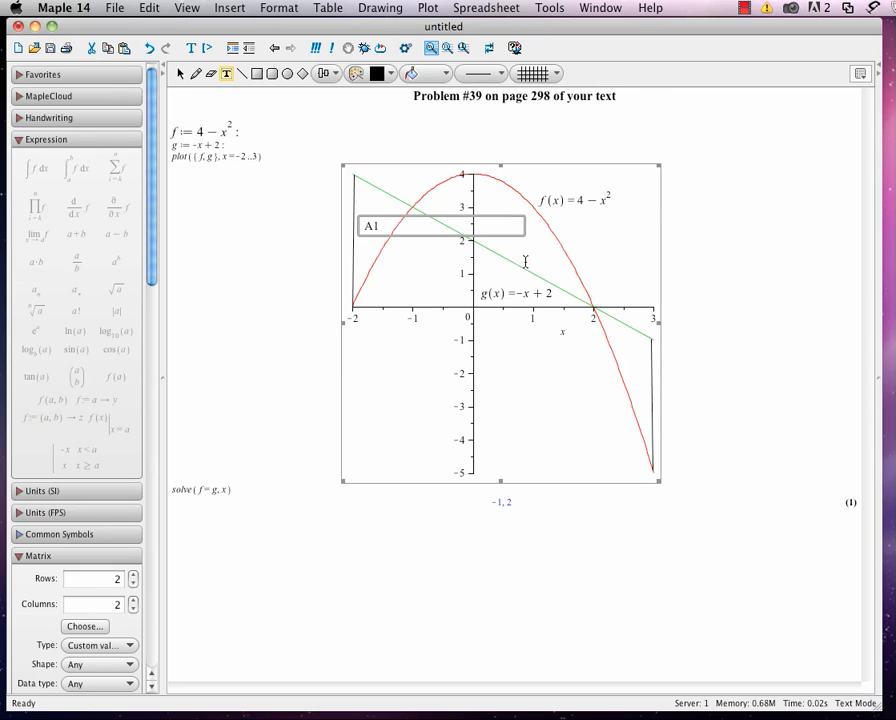
click(760, 217)
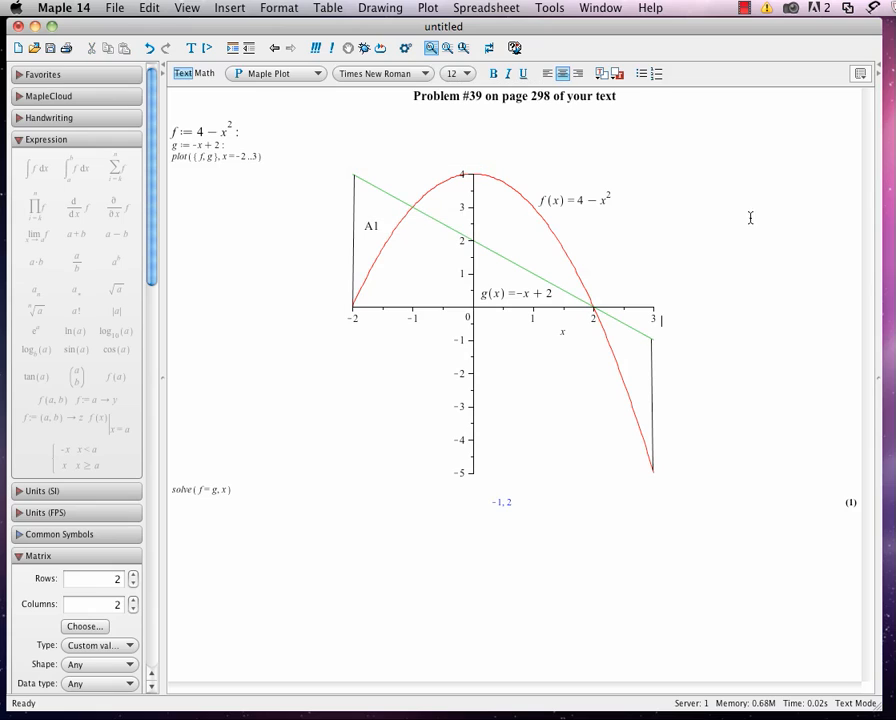
Add a text label A2 on the plot between the green line and the parabola's descending side.
click(530, 248)
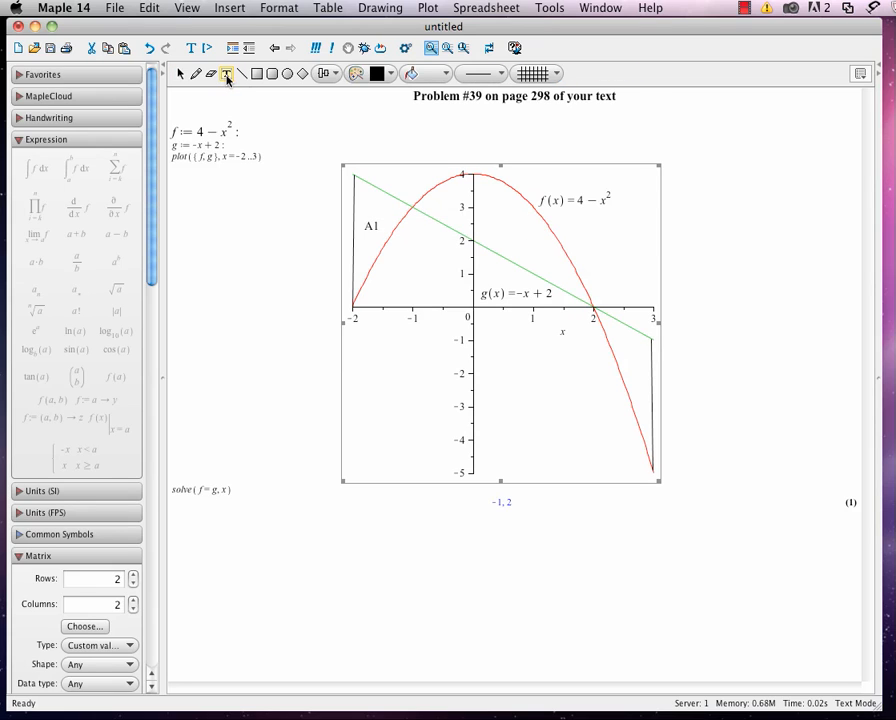
click(227, 75)
click(546, 261)
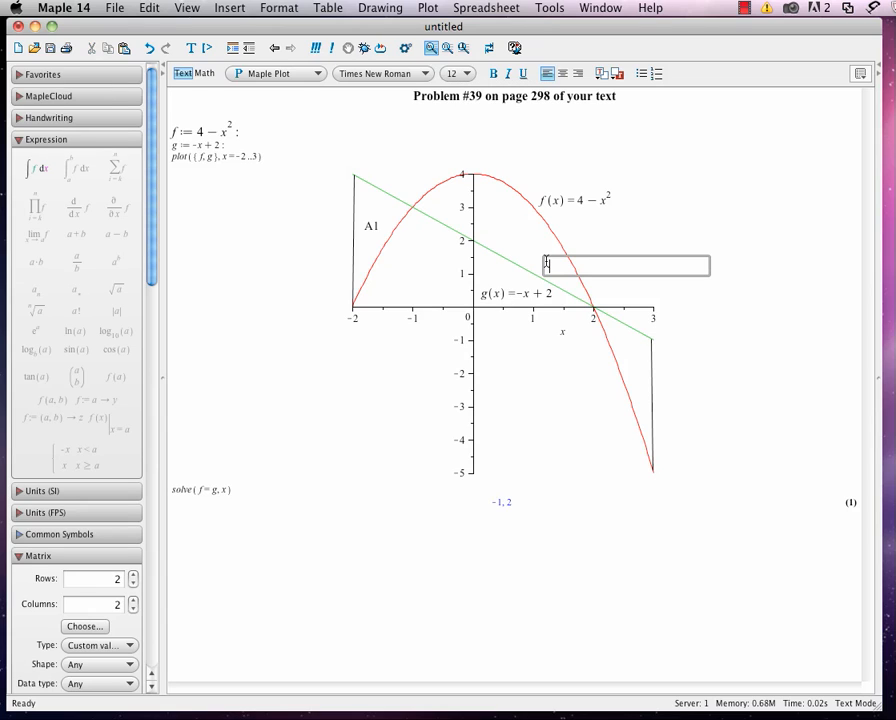
text(A2)
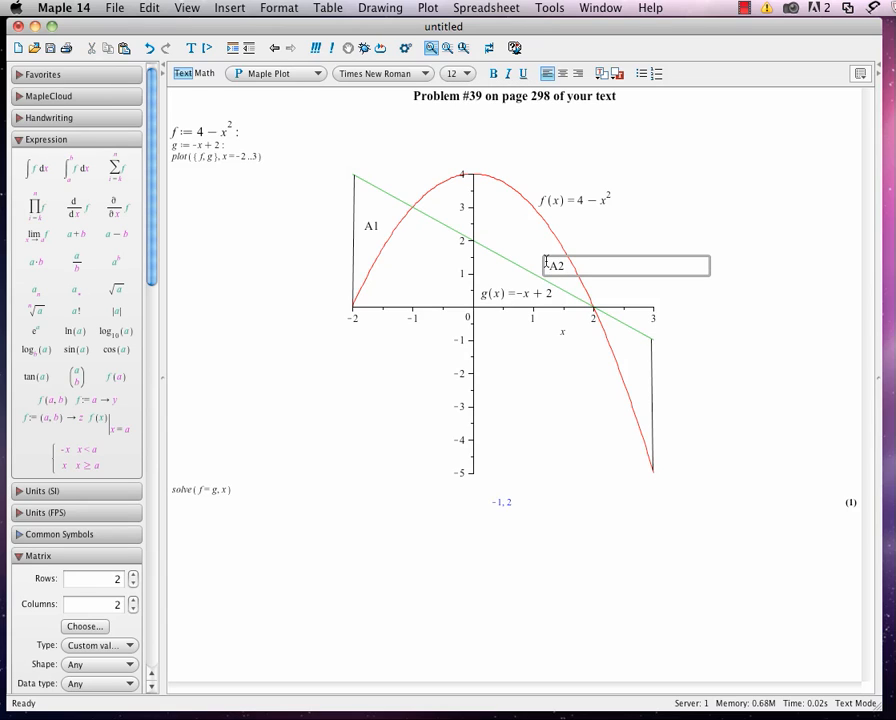
click(772, 288)
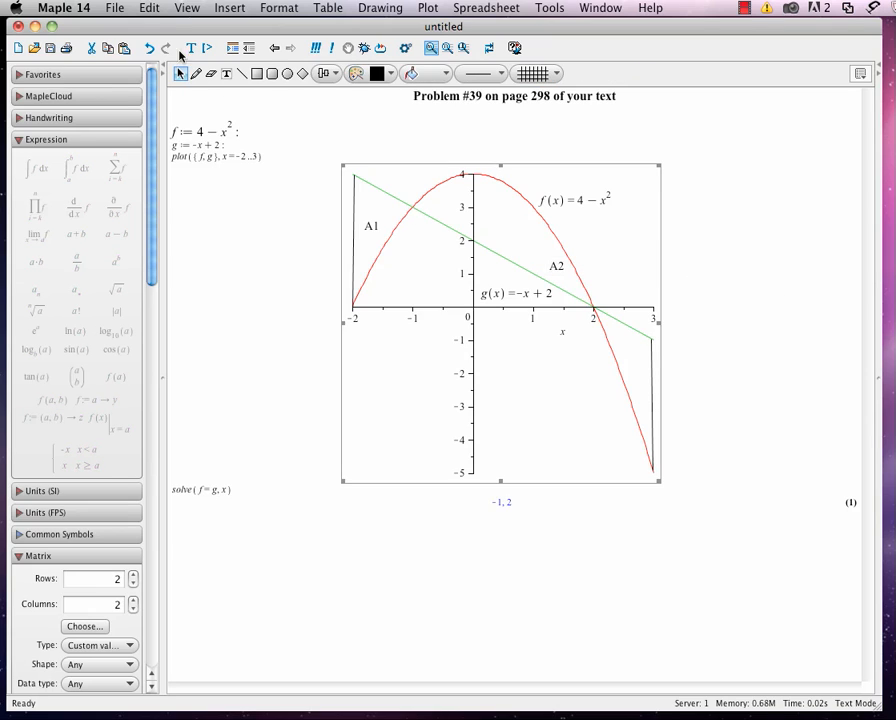
Add a text label A3 on the plot inside the region between x = 2 and x = 3.
click(228, 76)
click(626, 354)
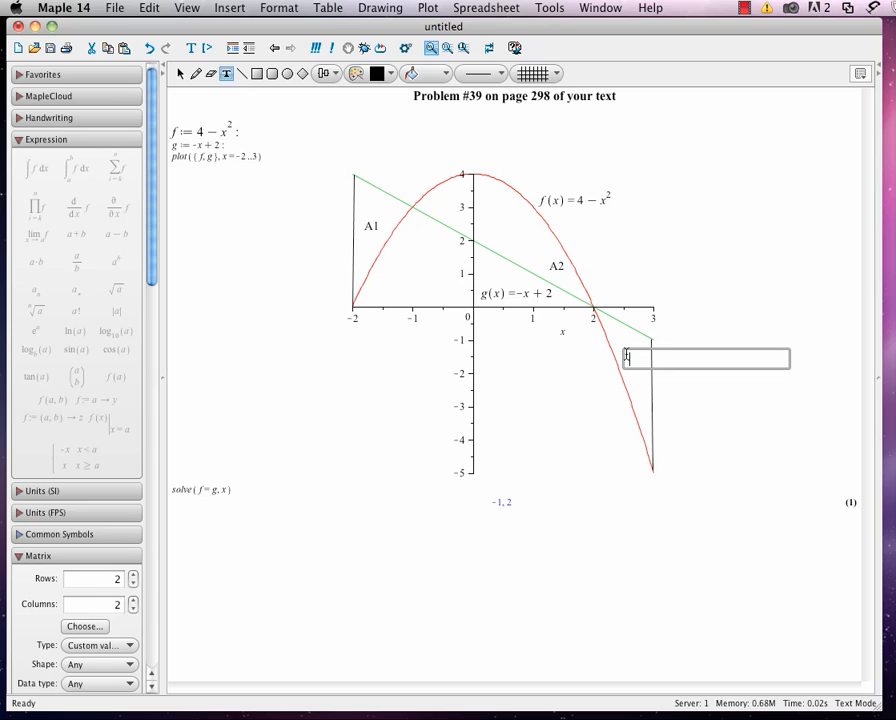
text(A3)
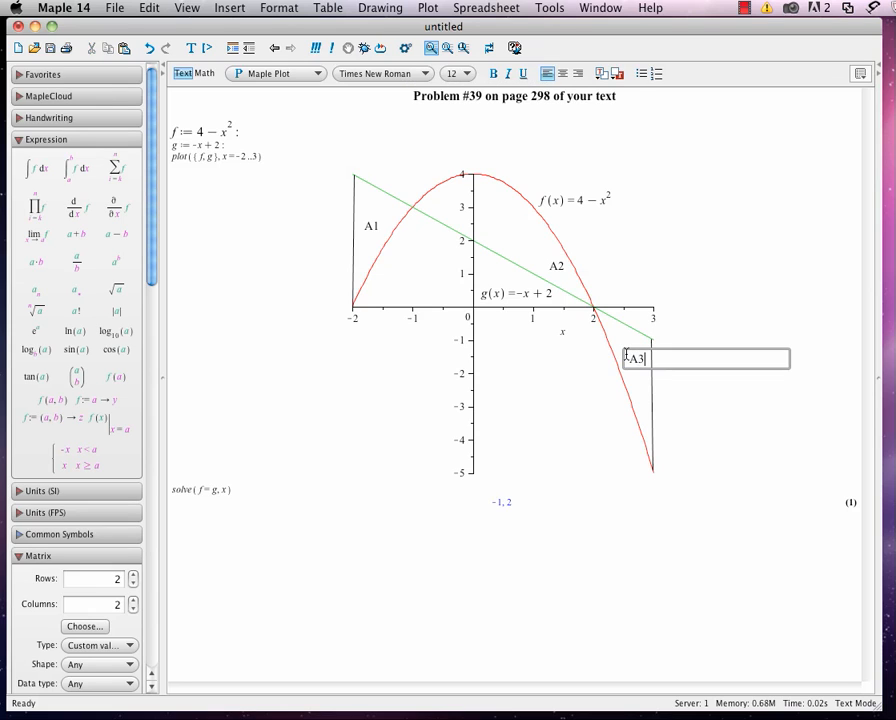
click(769, 546)
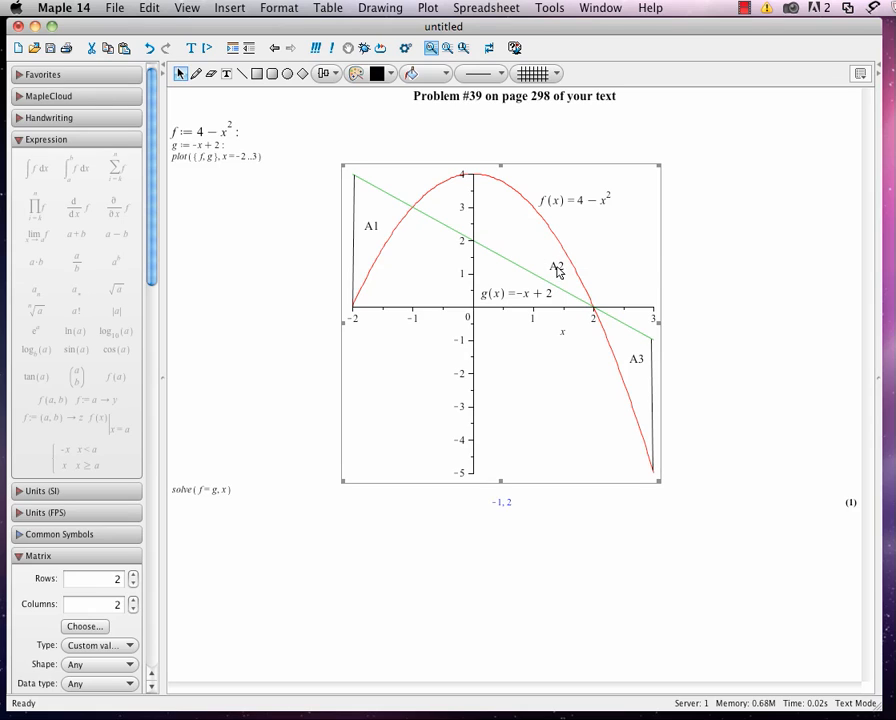
Move the A2 label up toward the y-axis so it sits in the open part of the middle region.
click(555, 268)
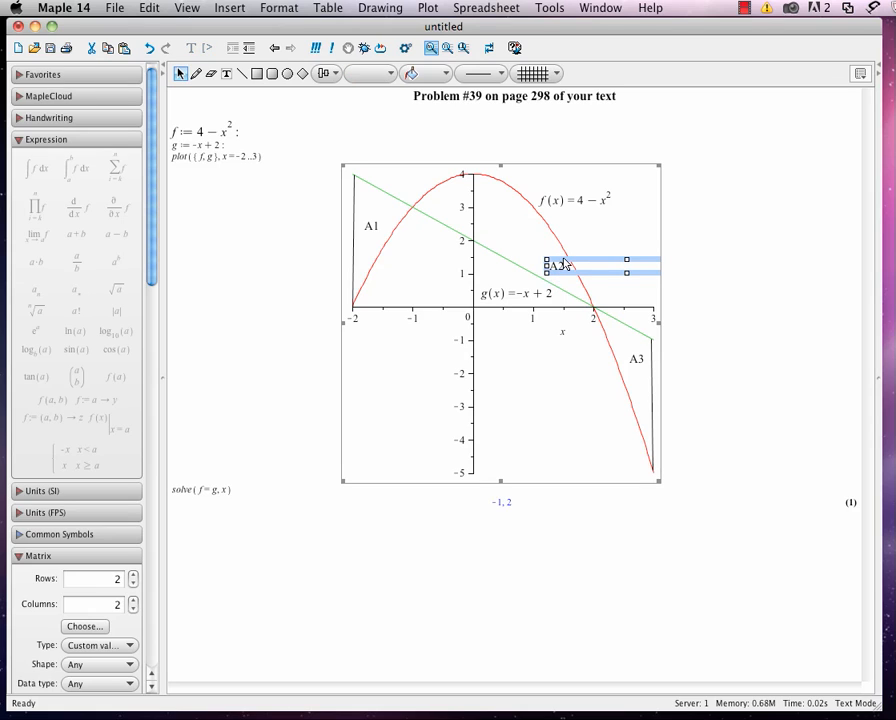
drag(565, 264, 512, 236)
click(584, 554)
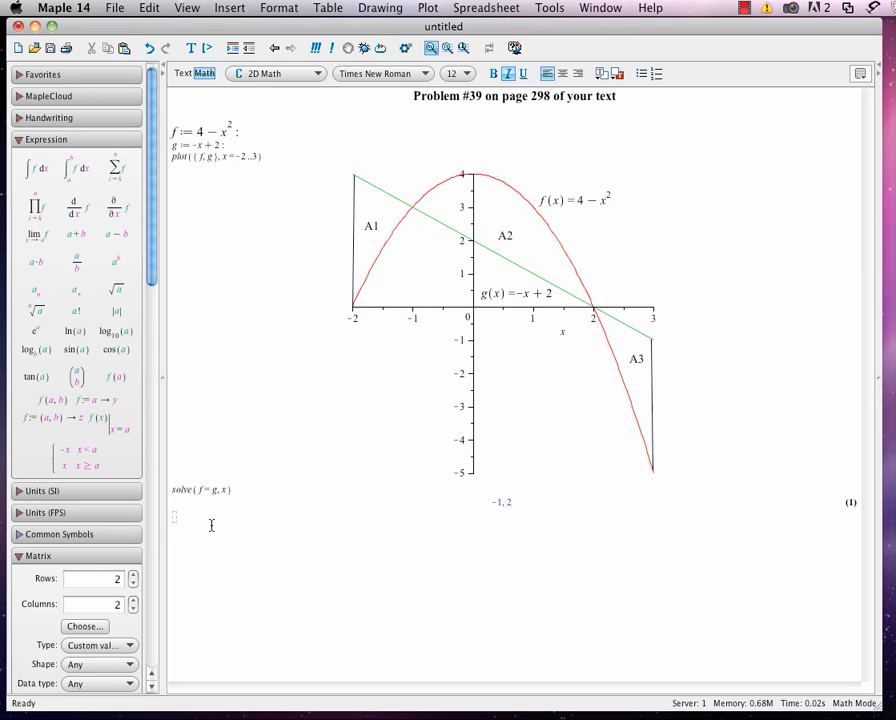
Below the solve result, define A1 as the definite integral of (g - f) dx from -2 to -1 and evaluate it.
text(:=)
click(74, 175)
text(2)
key(Tab)
text(-1)
key(Tab)
text(()
text(g-f))
key(Tab)
key(Return)
Copy the A1 integral below its result, rename the copy A2, and set its lower limit to -1.
drag(173, 525, 254, 524)
key(super+c)
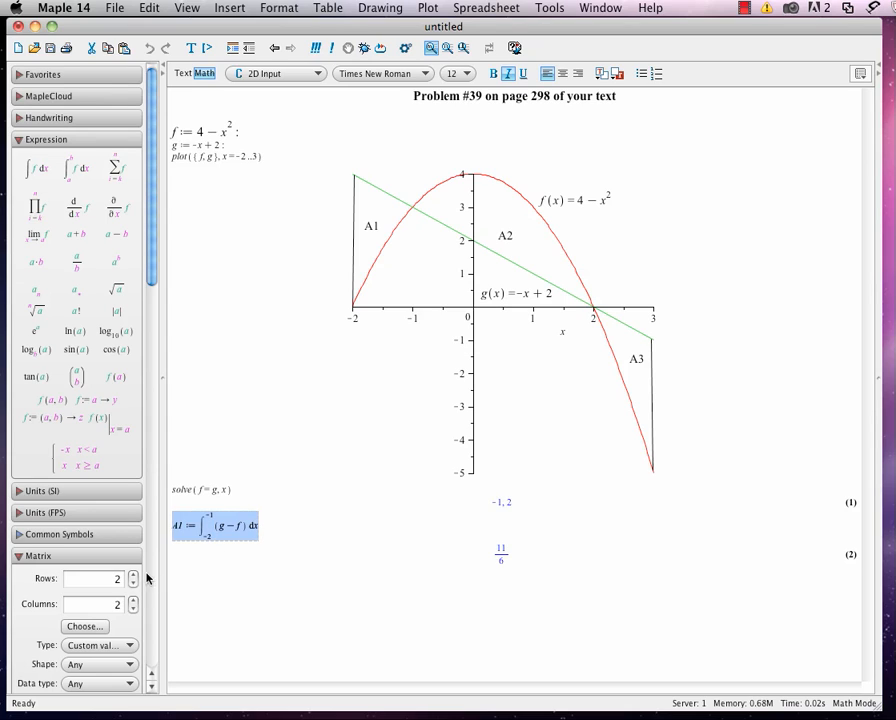
click(174, 588)
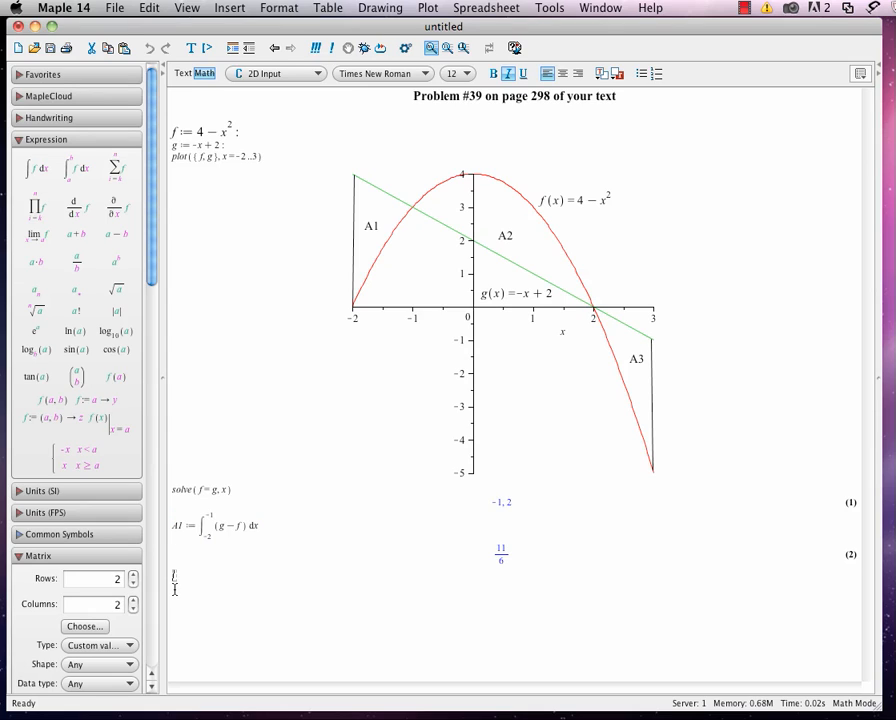
key(super+v)
double_click(179, 585)
text(2)
double_click(208, 594)
text(-1)
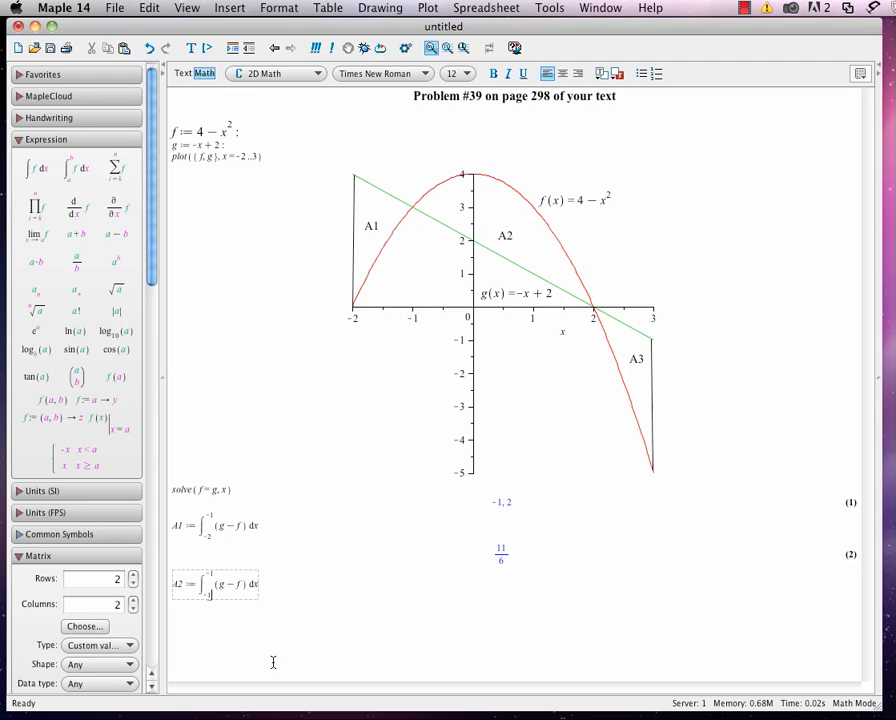
Set the A2 integral's upper limit to 2, change its integrand to f - g, and evaluate it.
double_click(213, 575)
double_click(212, 573)
double_click(208, 574)
click(208, 574)
double_click(207, 574)
text(2)
click(218, 586)
key(Right)
key(Right)
key(BackSpace)
text(g)
key(Right)
key(Return)
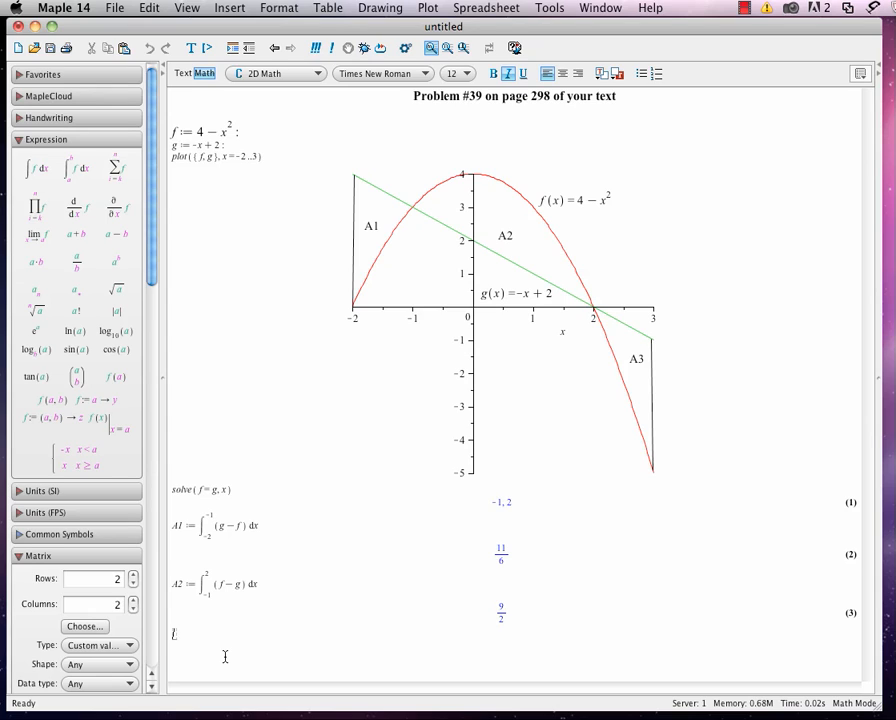
Paste another copy of the A1 integral below the A2 result, rename it A3, and set its lower limit to 2.
key(super+v)
drag(178, 644, 182, 643)
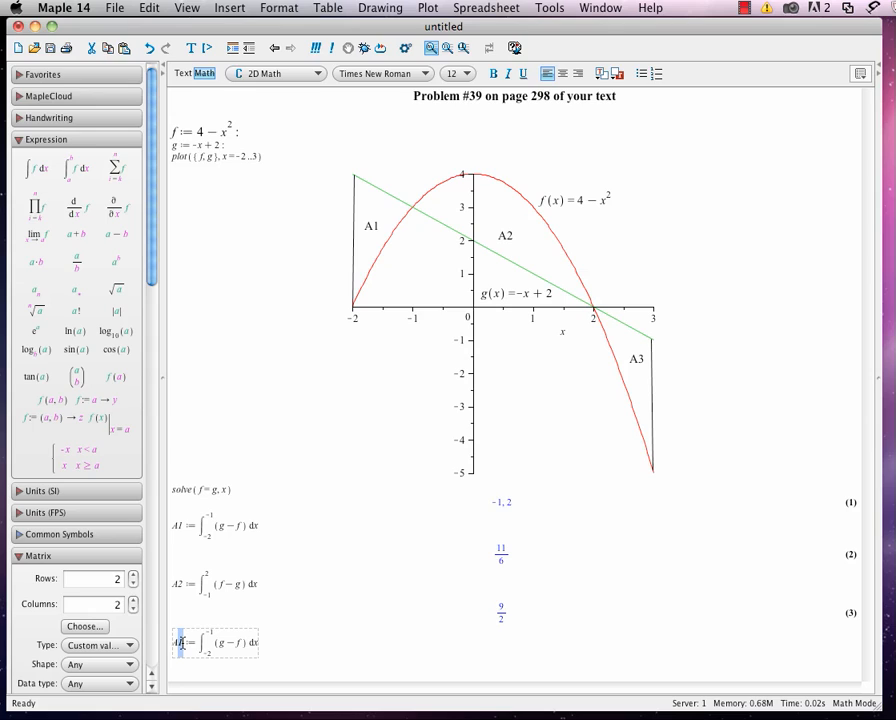
text(3)
drag(202, 655, 204, 660)
click(208, 654)
key(BackSpace)
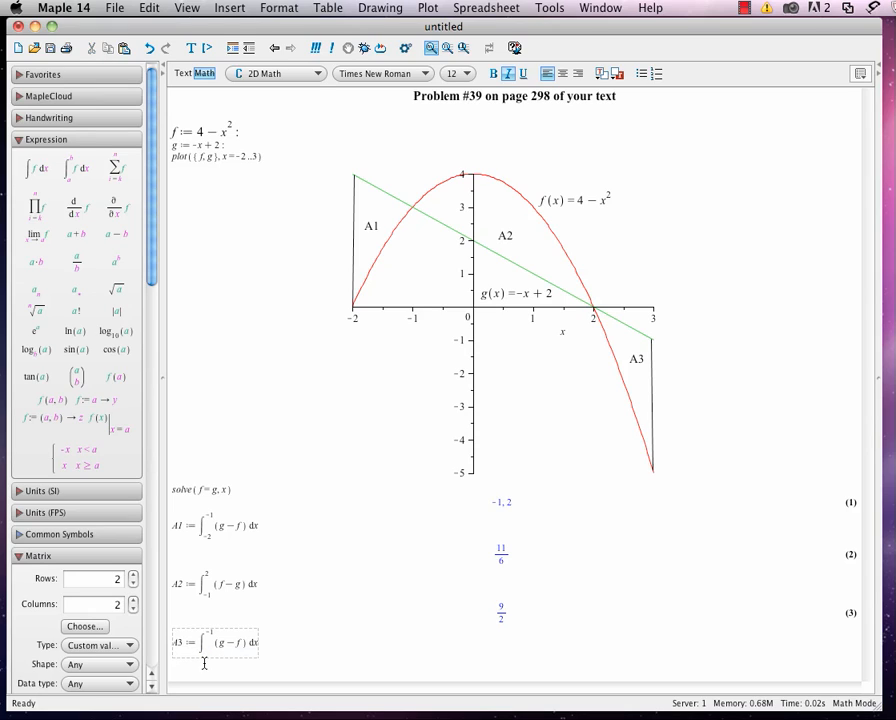
text(2)
Set the A3 integral's upper limit to 3, change its integrand to f - g, and evaluate it.
drag(204, 661, 231, 633)
key(BackSpace)
key(BackSpace)
key(BackSpace)
text(3)
click(640, 332)
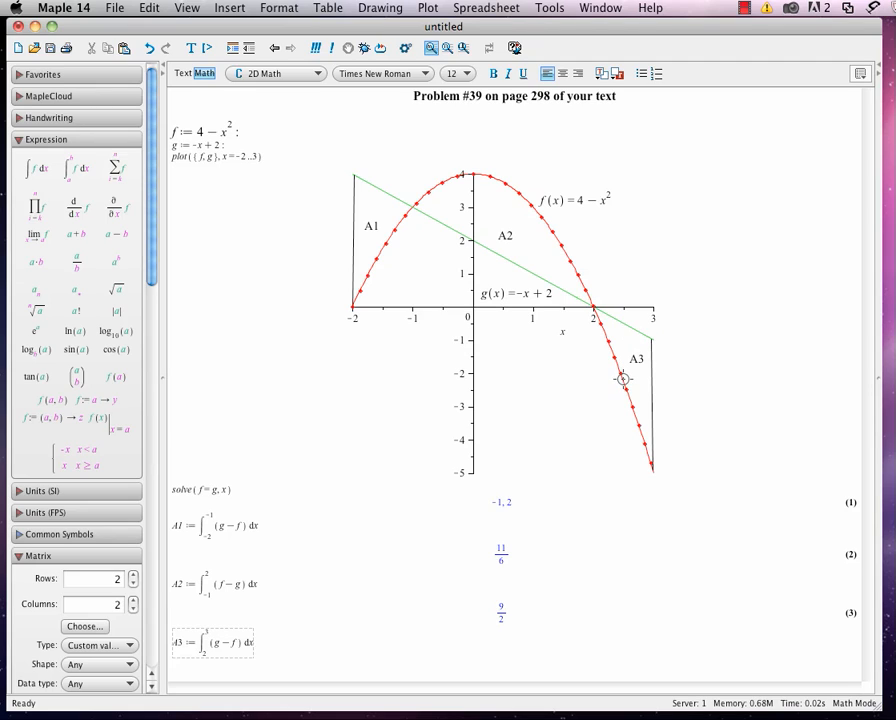
double_click(215, 645)
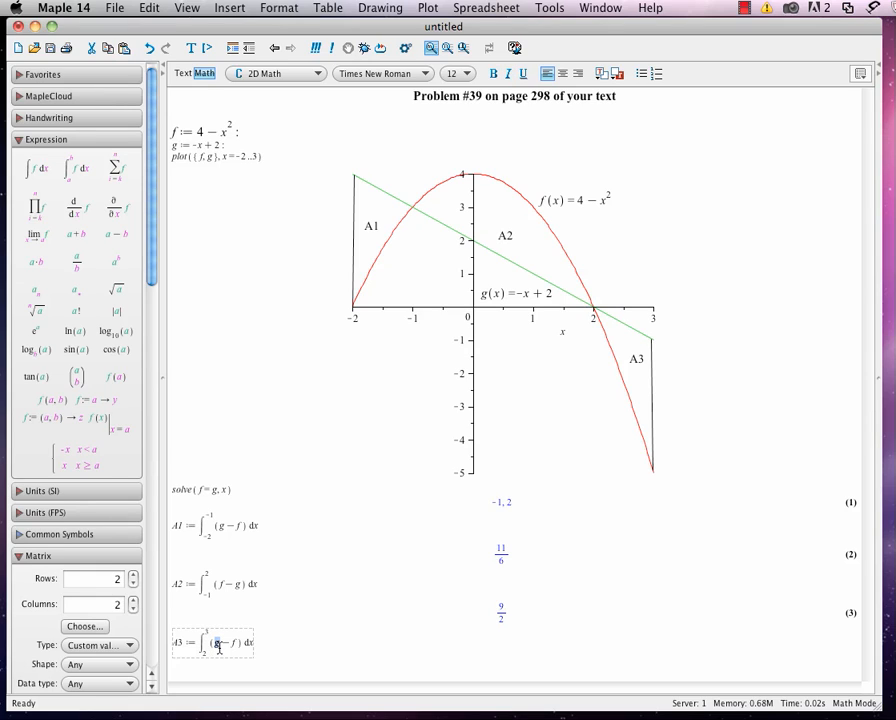
text(f − g)
key(Return)
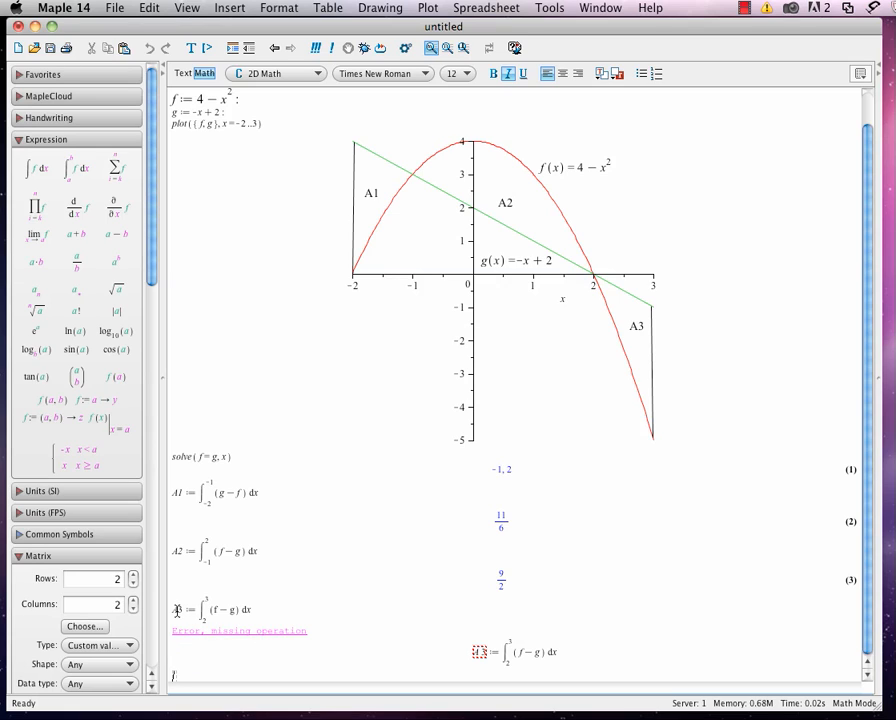
Replace the name and assignment before the third integral with a freshly entered A3 := and evaluate it again.
drag(172, 610, 195, 612)
key(BackSpace)
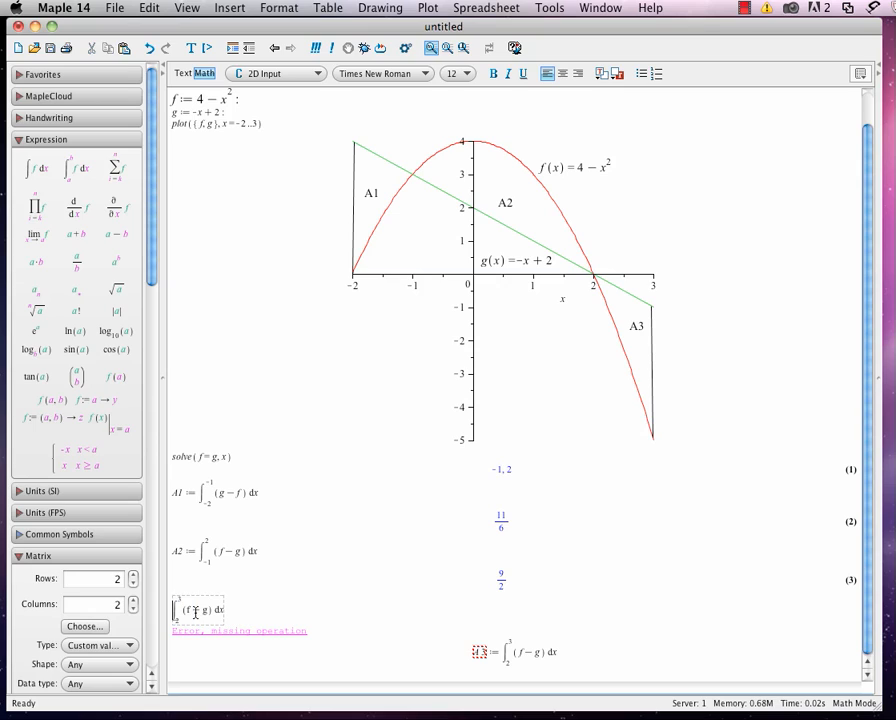
text(A)
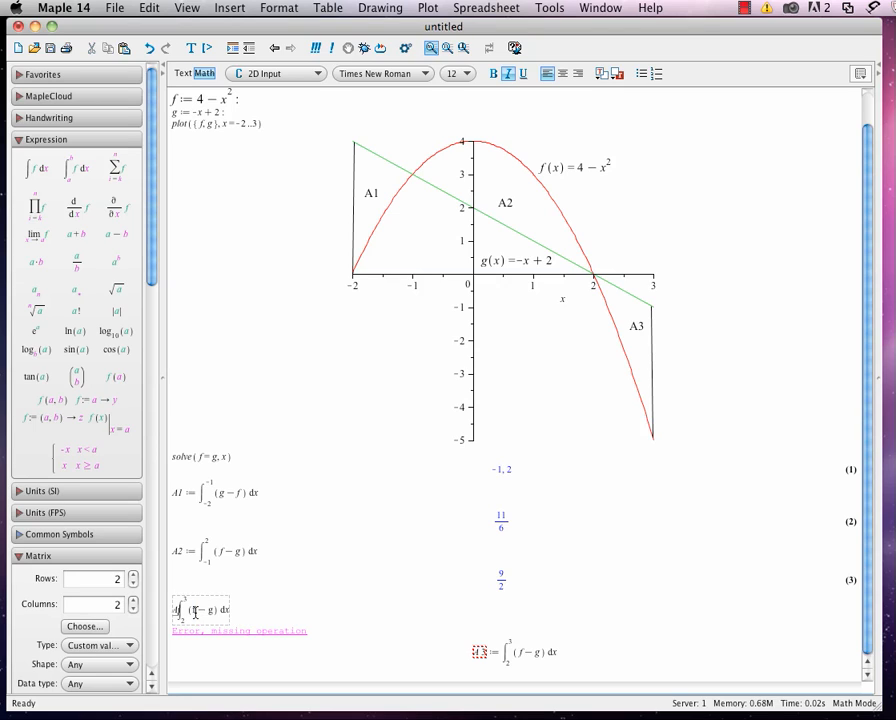
text(3 :=)
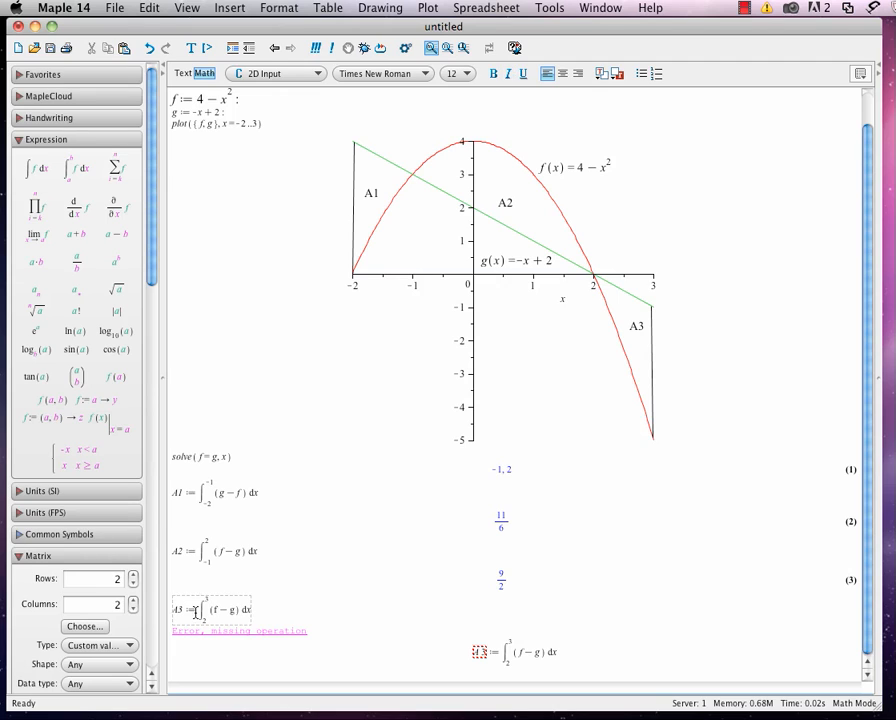
key(Return)
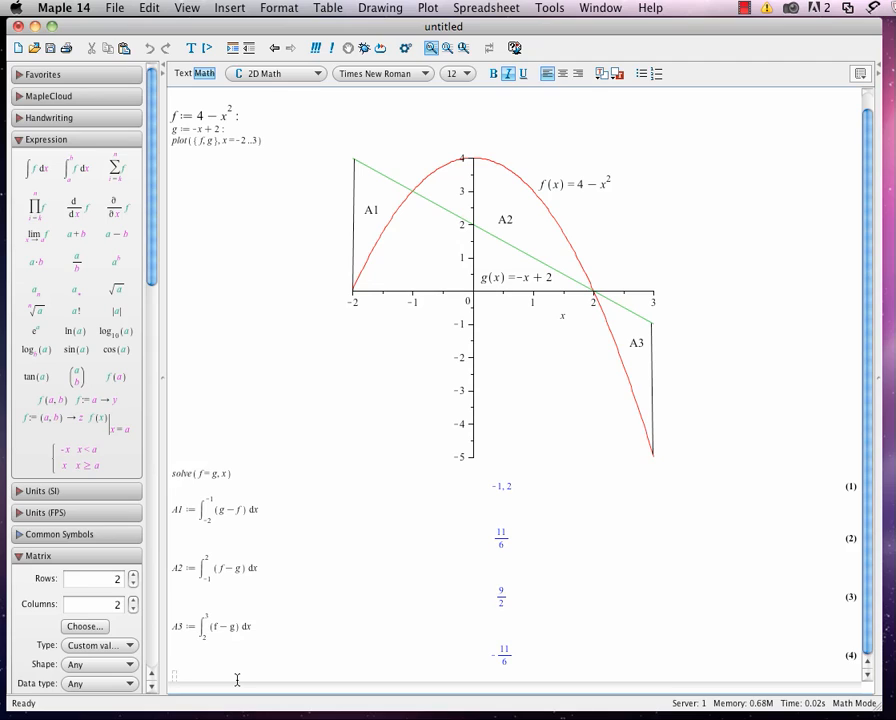
Change the A3 integrand to g - f and re-evaluate the integral.
click(214, 626)
text(g)
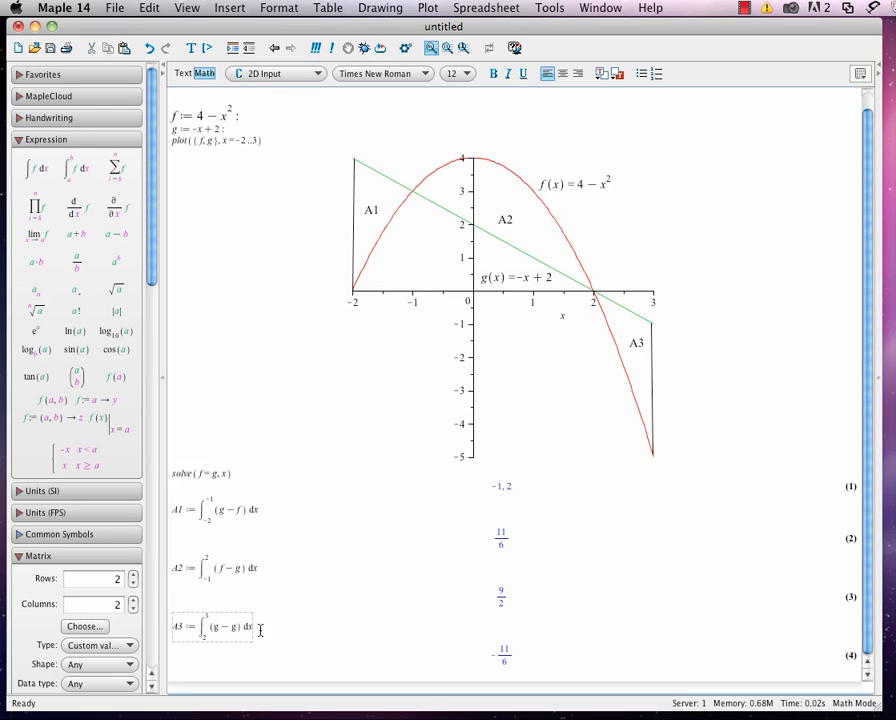
double_click(236, 627)
key(BackSpace)
text(f)
key(Return)
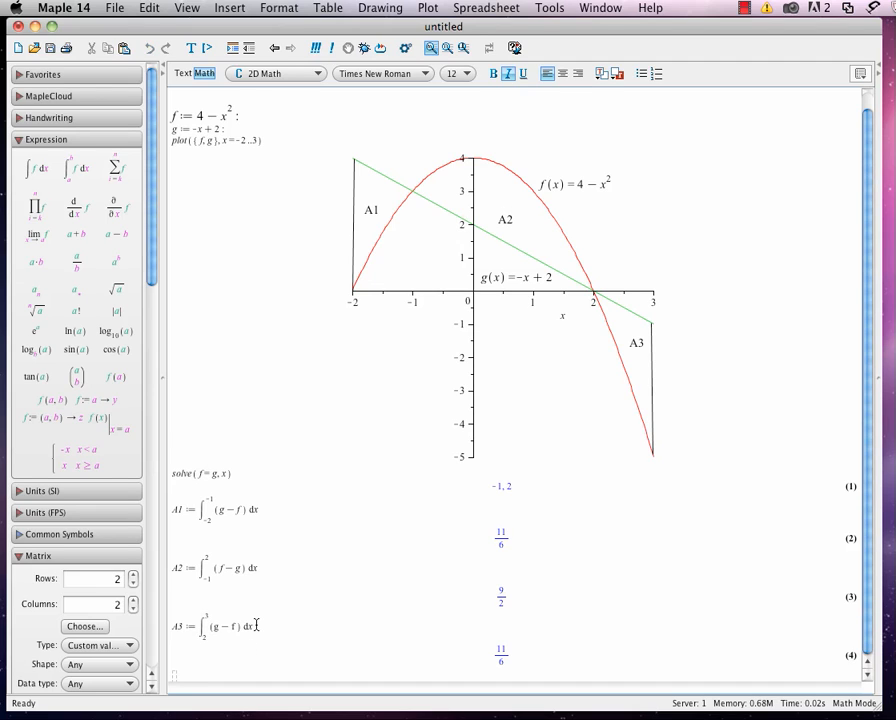
Below the A3 result, begin an assignment AR := with a reference to equation label 2.
scroll(252, 640, up, 1)
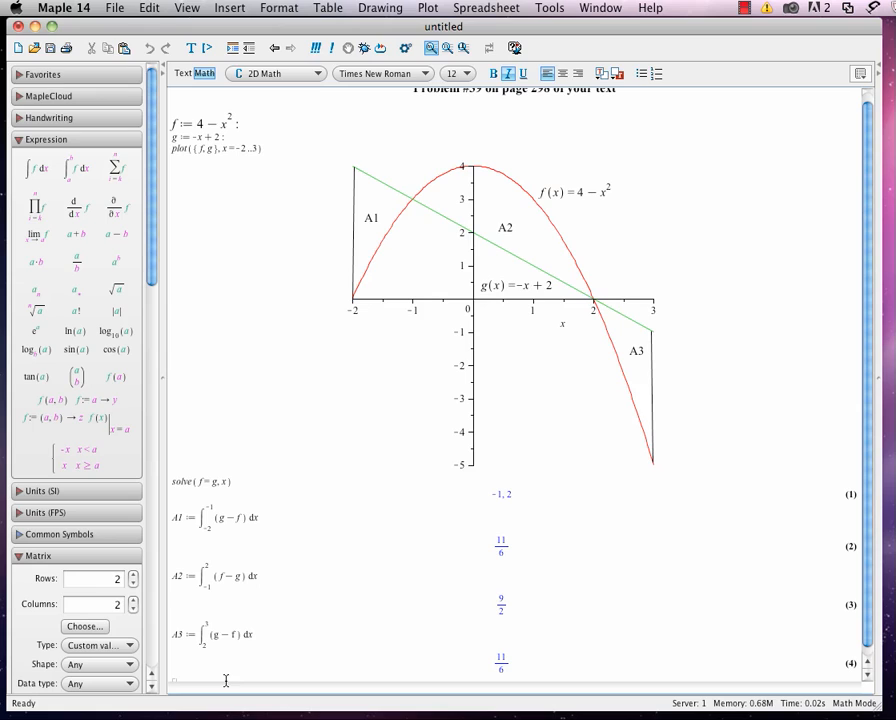
scroll(216, 676, down, 2)
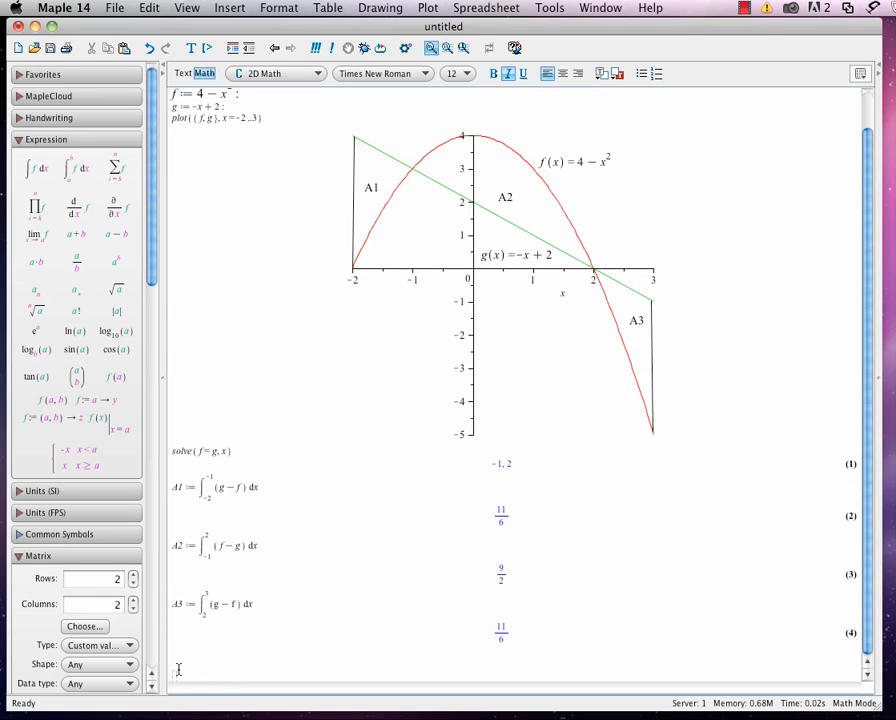
click(174, 654)
text(A4 :=)
key(super+l)
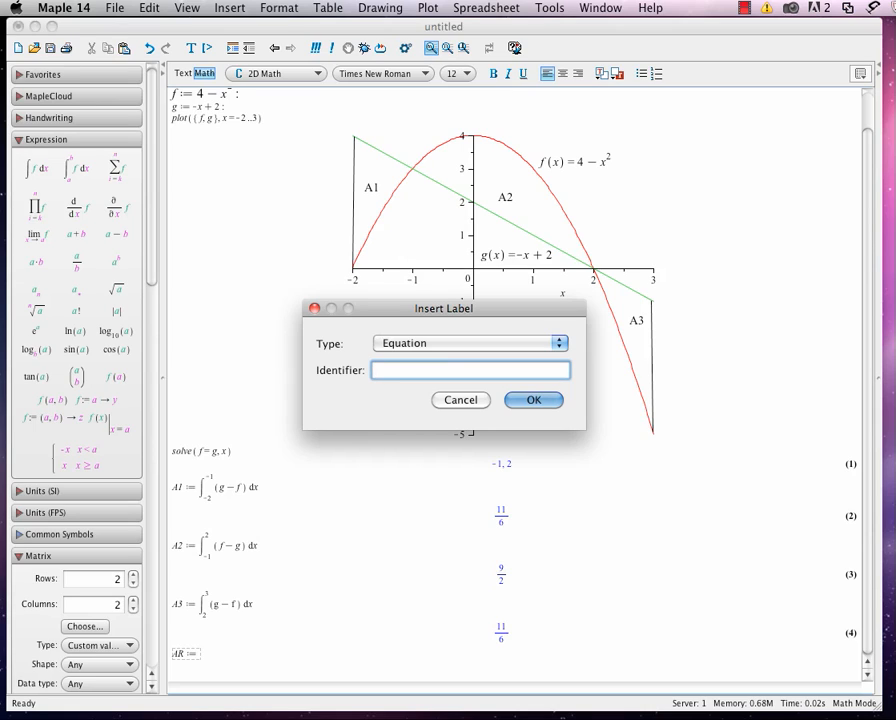
text(2)
key(Return)
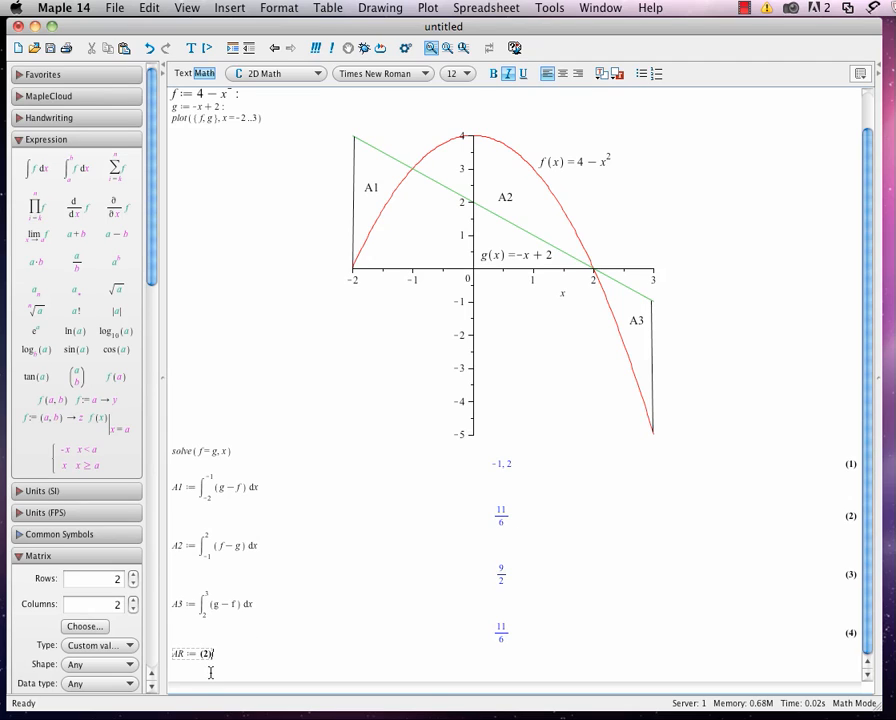
Add references to equation labels 3 and 4 to the AR sum and evaluate it.
text(+)
key(super+l)
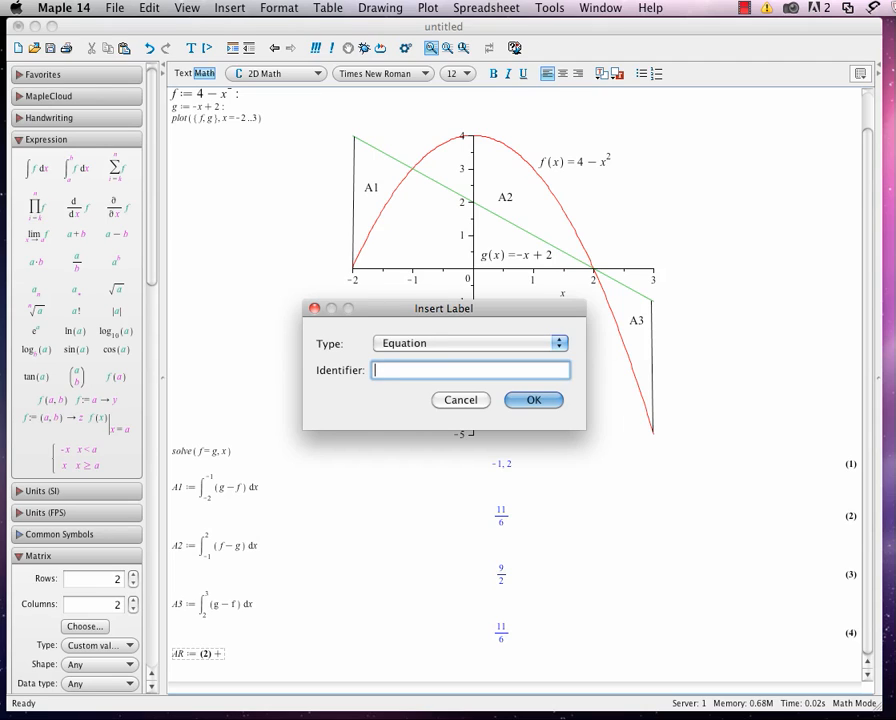
text(3)
key(Return)
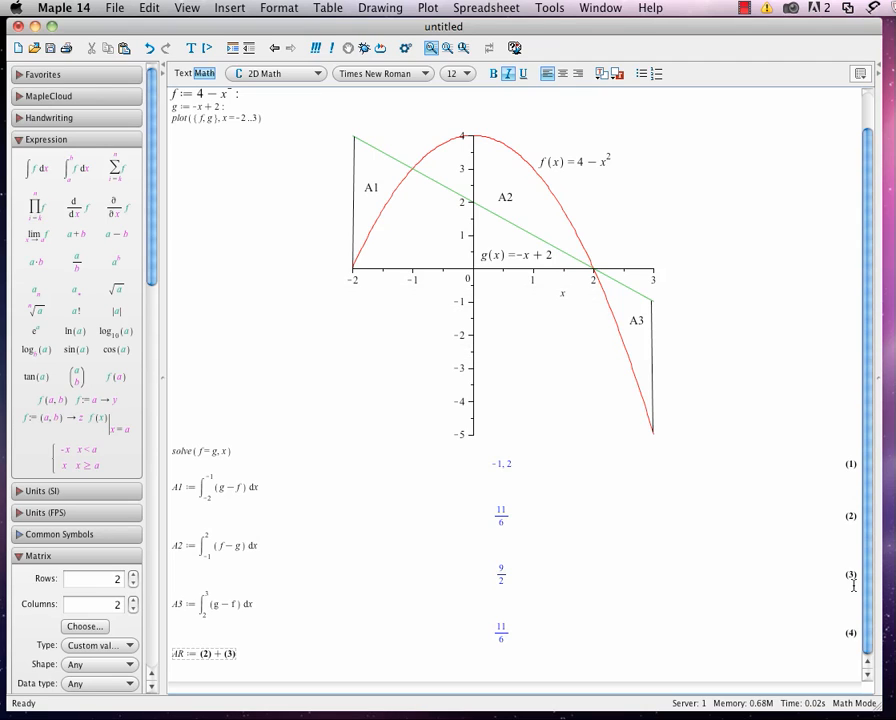
text(+)
key(super+l)
text(4)
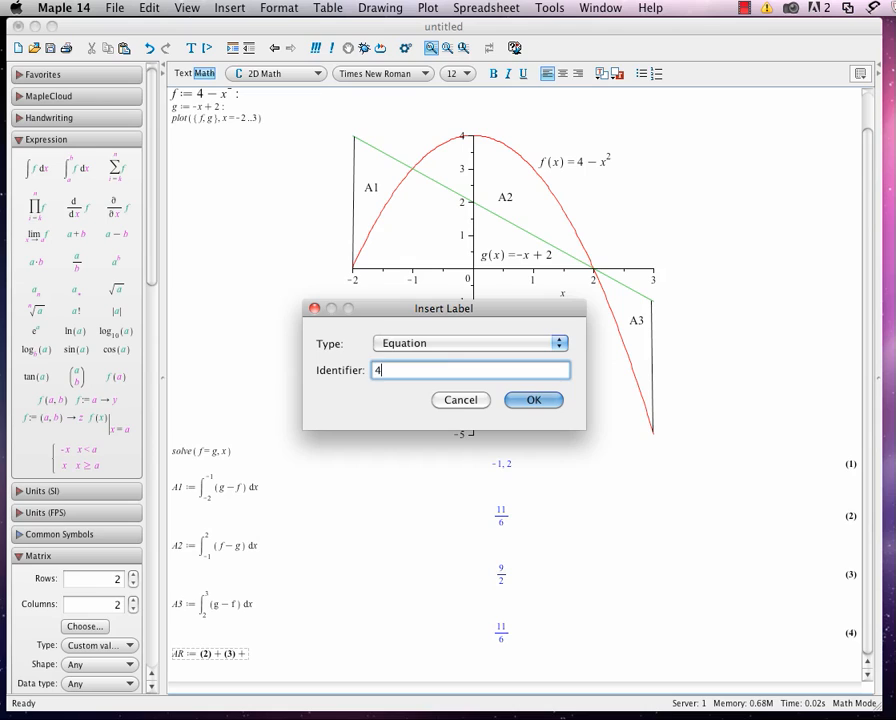
key(Return)
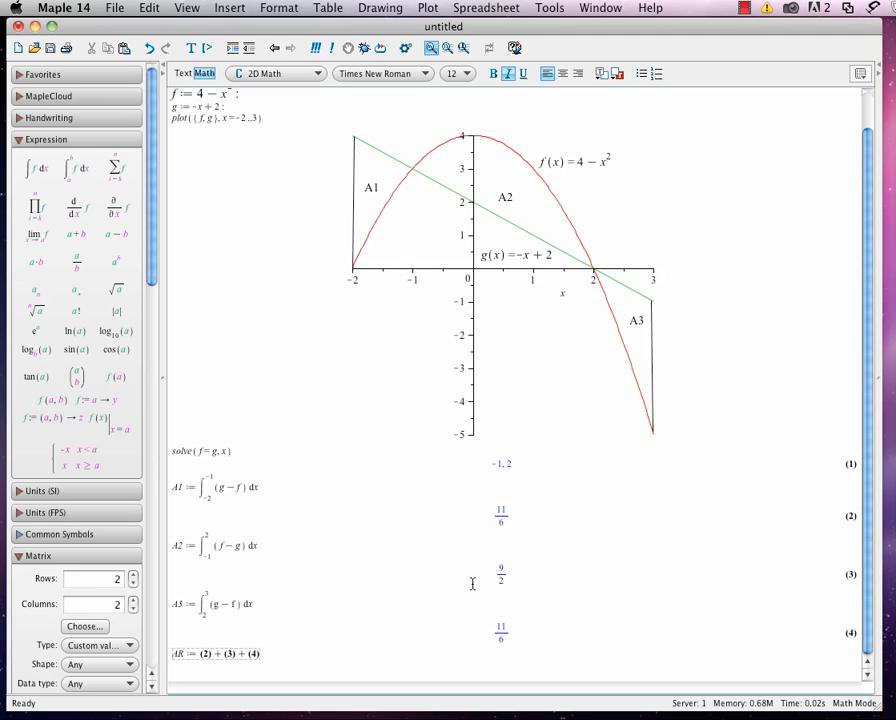
key(Return)
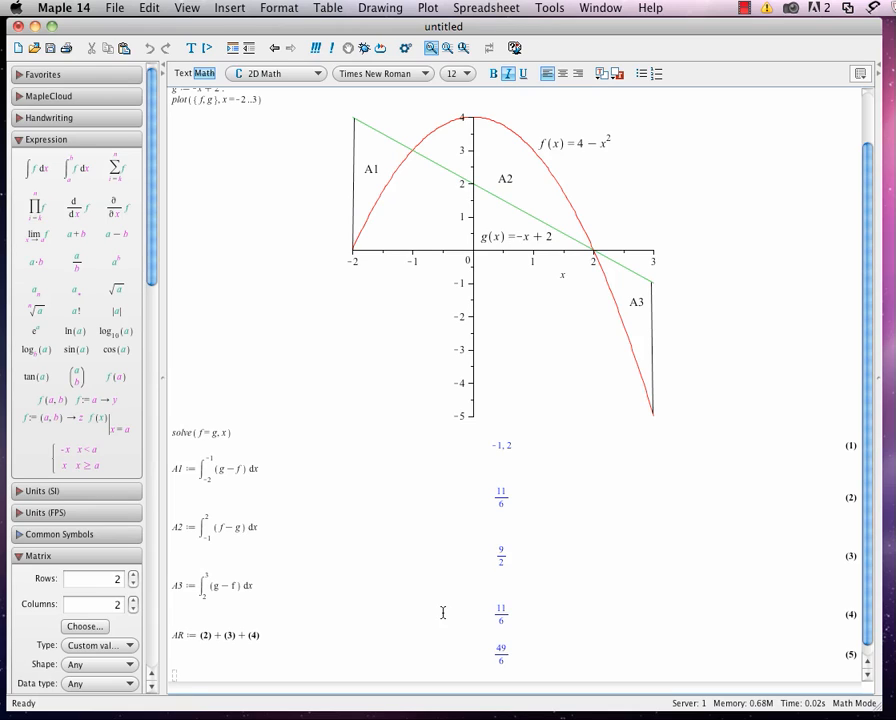
Enclose everything below the title, from the definition of f through the AR result, in a subsection.
scroll(441, 609, up, 3)
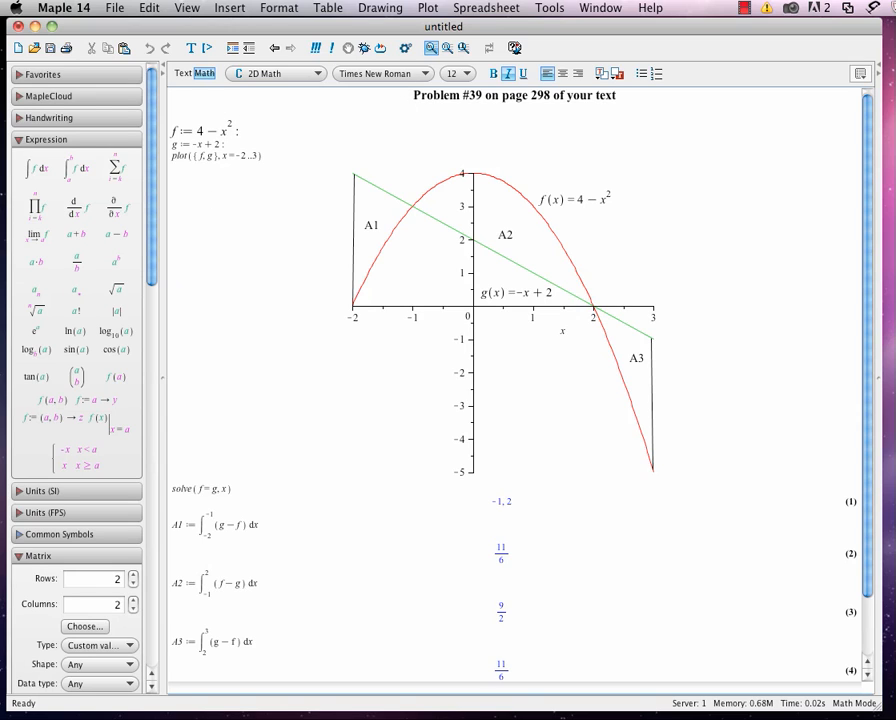
mouse_move(147, 680)
scroll(301, 596, down, 2)
scroll(301, 596, up, 2)
drag(171, 128, 228, 146)
drag(210, 255, 415, 692)
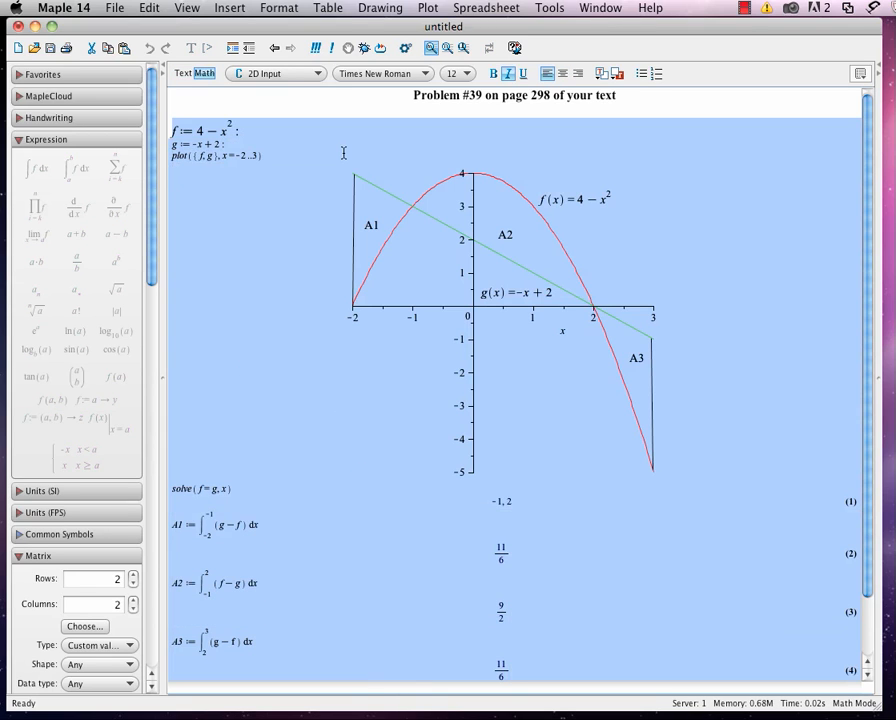
click(233, 48)
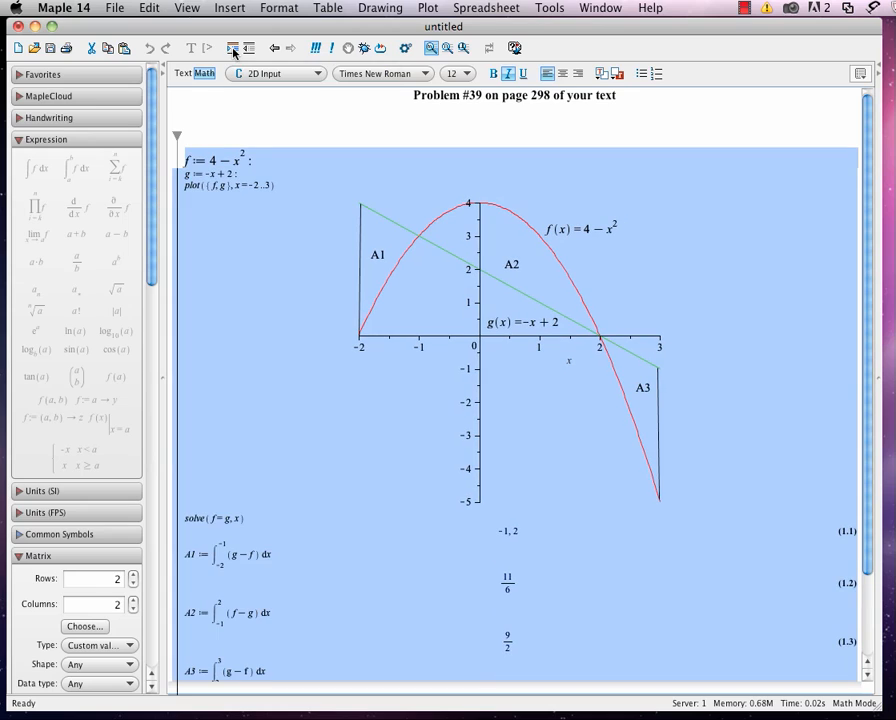
Move the title "Problem #39 on page 298 of your text" from above the section into its heading.
click(200, 135)
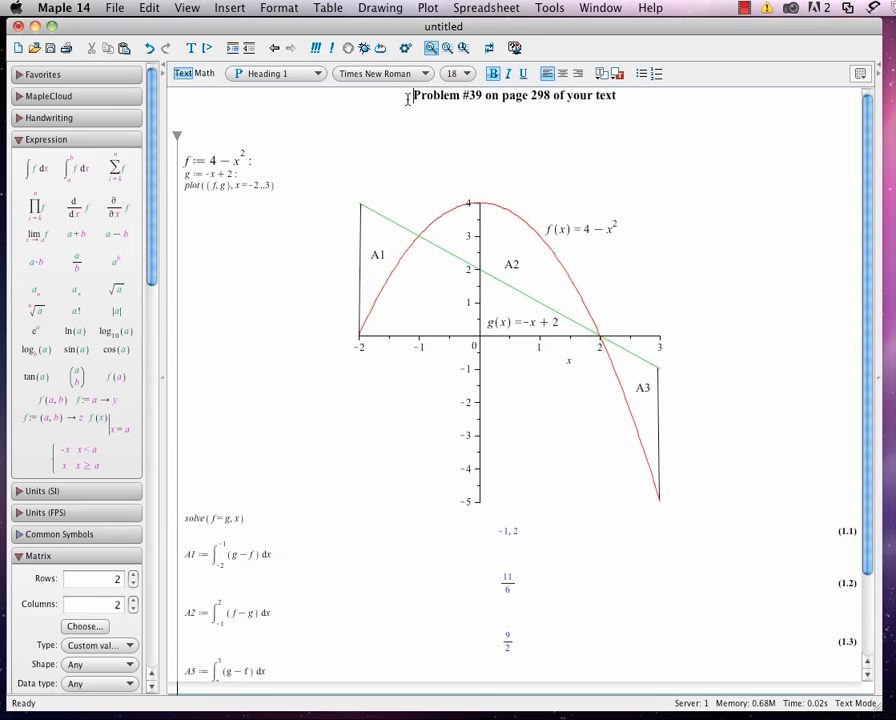
drag(408, 95, 615, 97)
key(super+c)
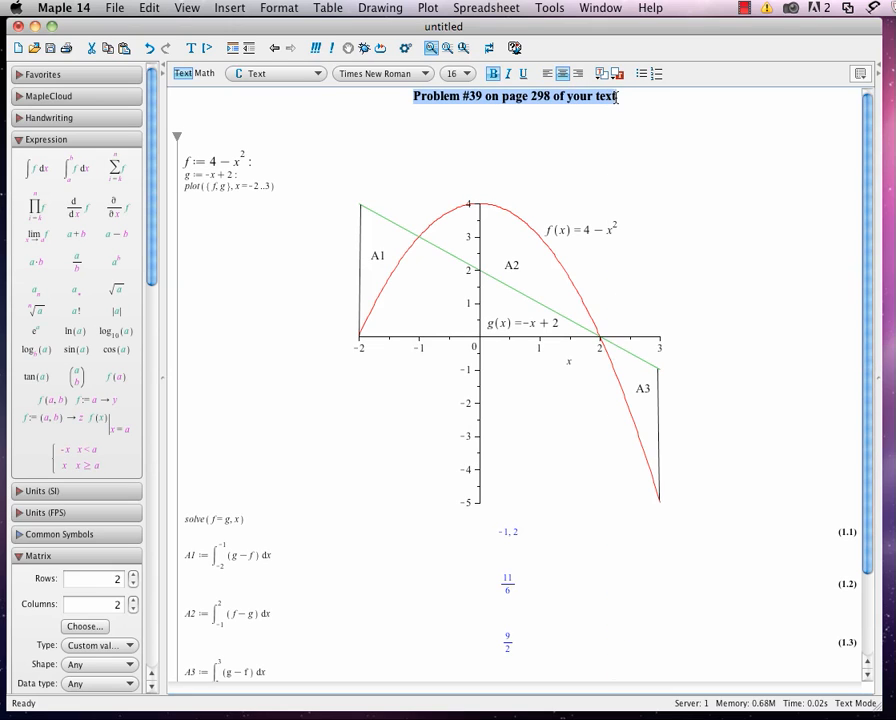
key(BackSpace)
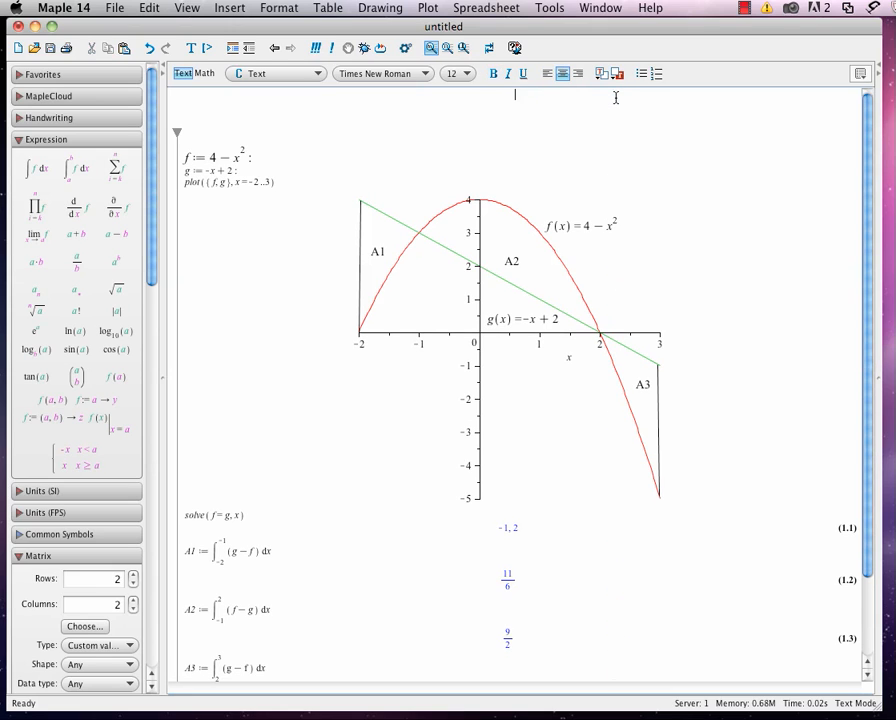
click(195, 133)
key(super+v)
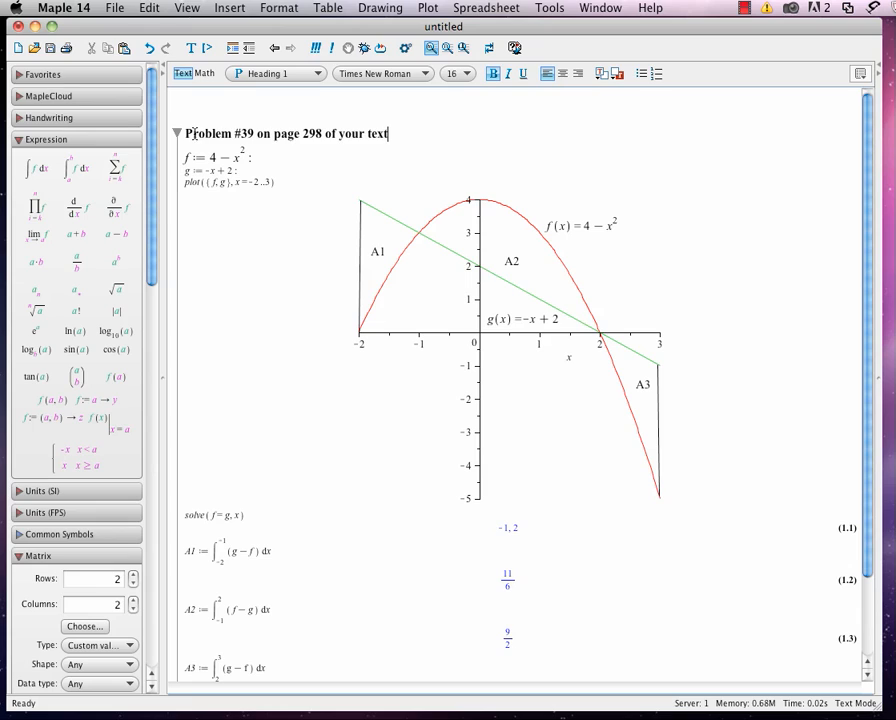
Collapse and expand the Problem #39 section twice, leaving it expanded, to check how it folds.
click(177, 134)
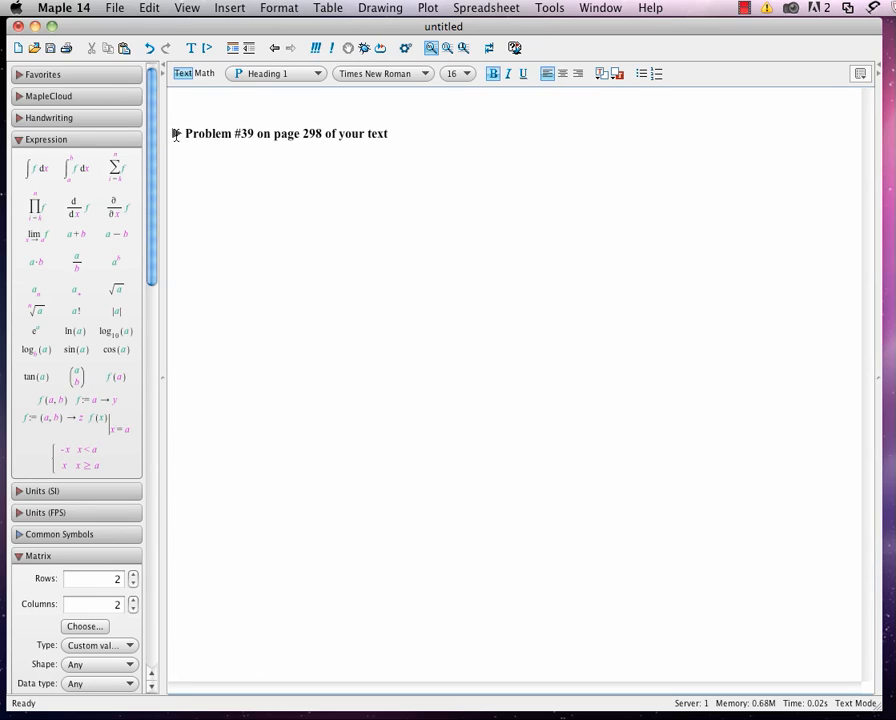
click(176, 134)
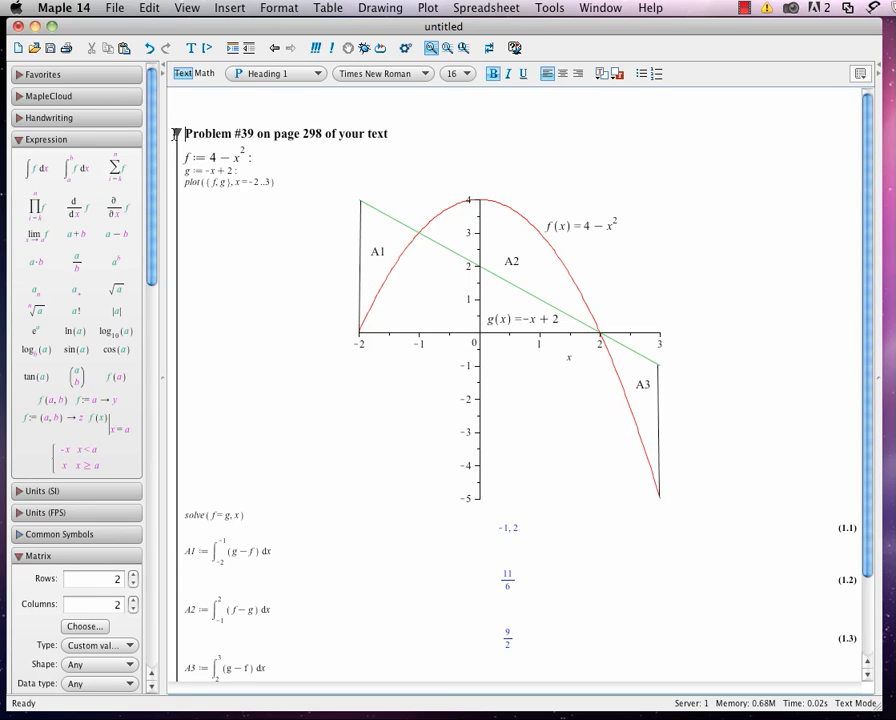
click(176, 134)
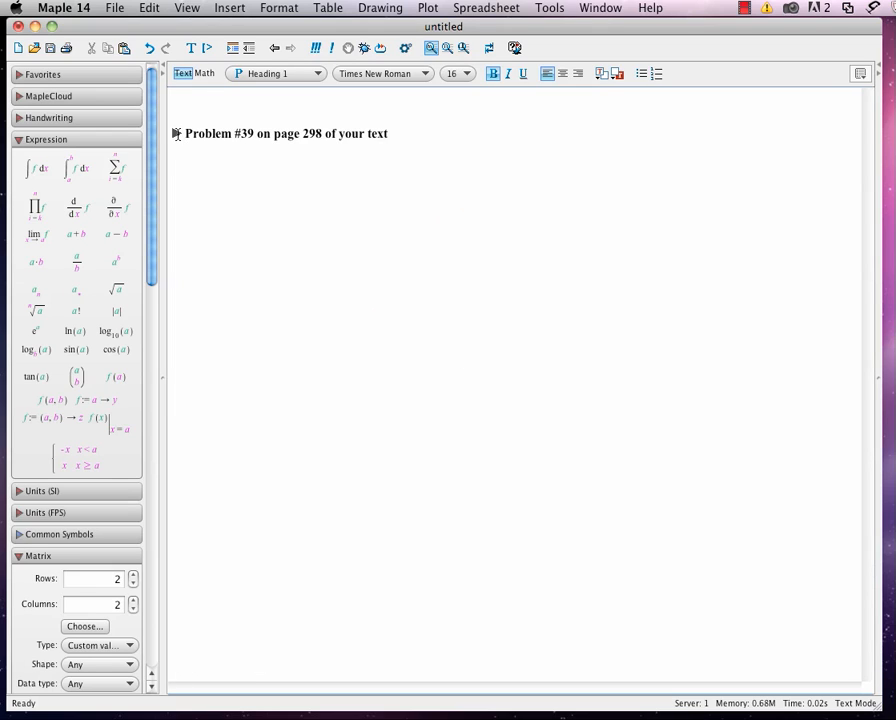
click(176, 134)
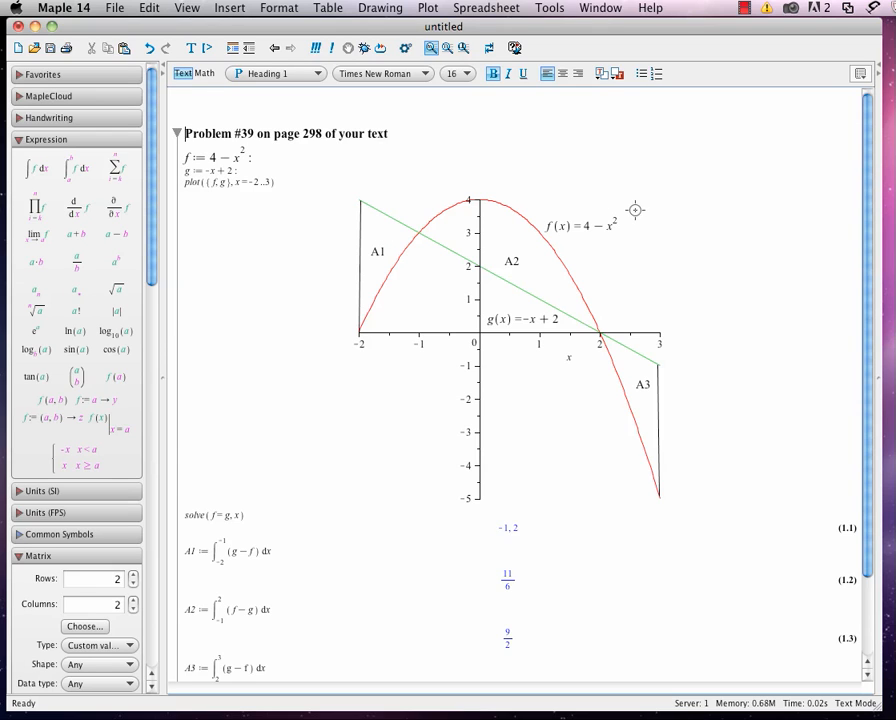
scroll(800, 210, down, 3)
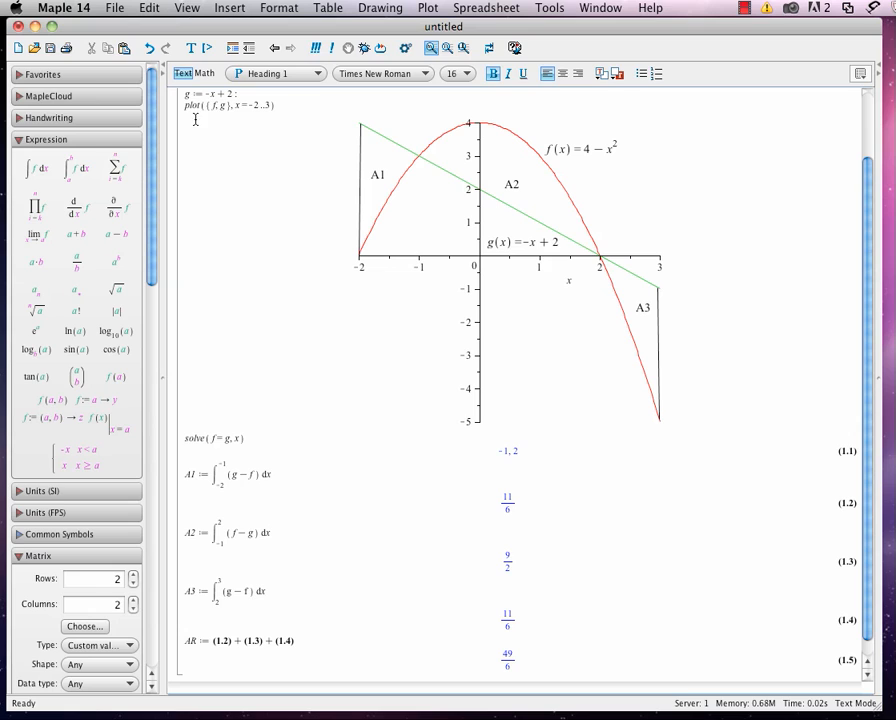
Set the document's zoom factor to 125% and review the finished section from heading to AR result.
click(188, 12)
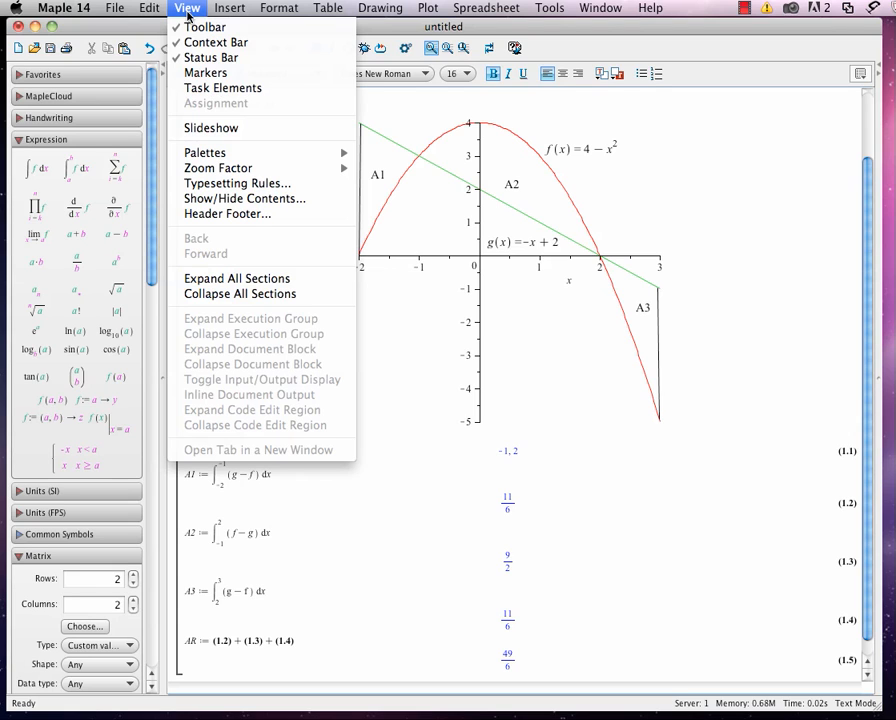
mouse_move(262, 169)
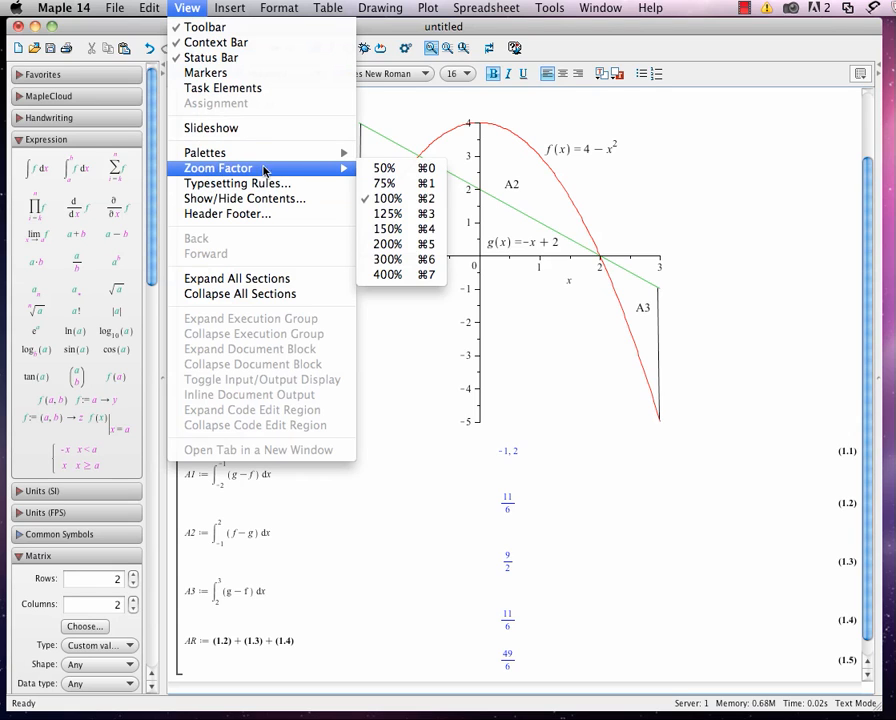
click(386, 213)
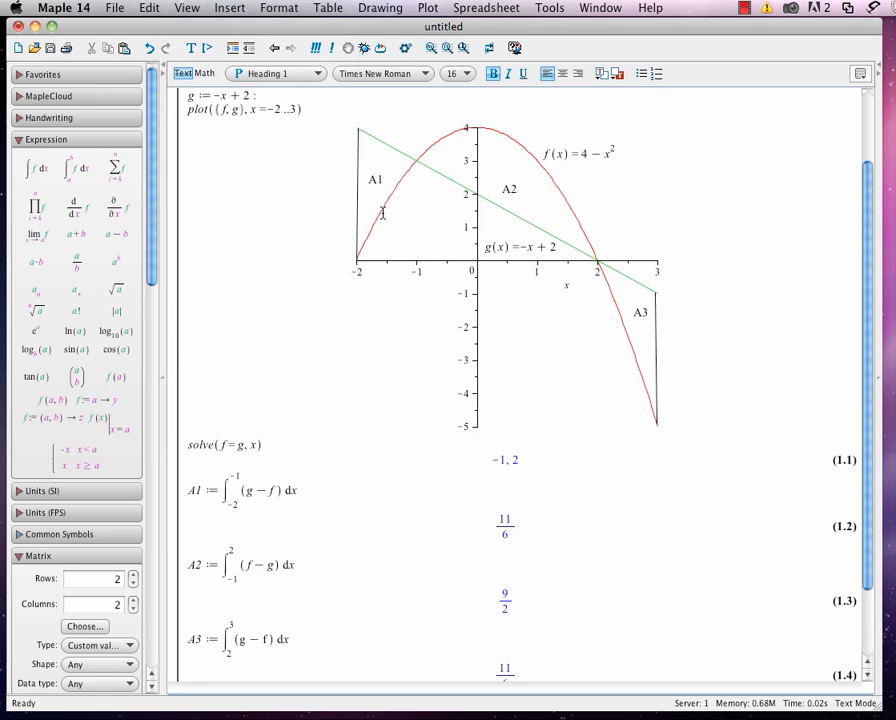
scroll(360, 241, up, 5)
scroll(360, 241, down, 3)
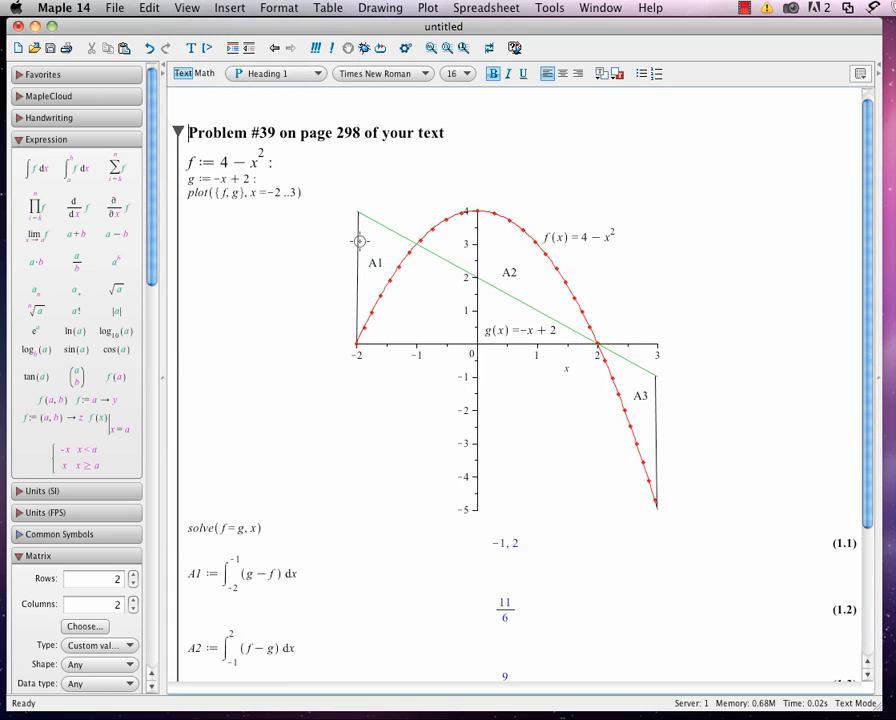
scroll(360, 241, down, 4)
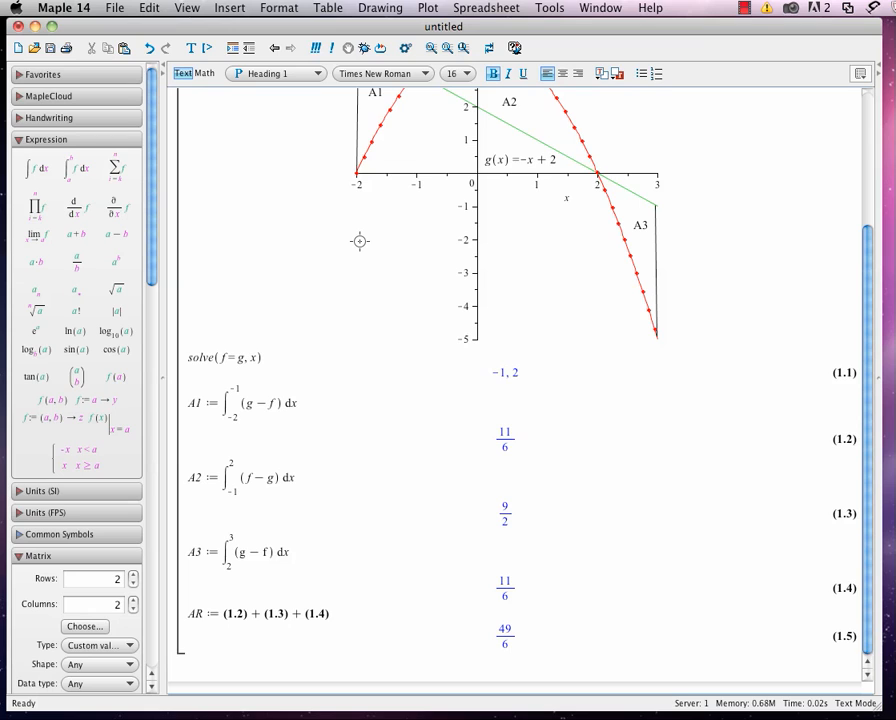
scroll(360, 241, up, 5)
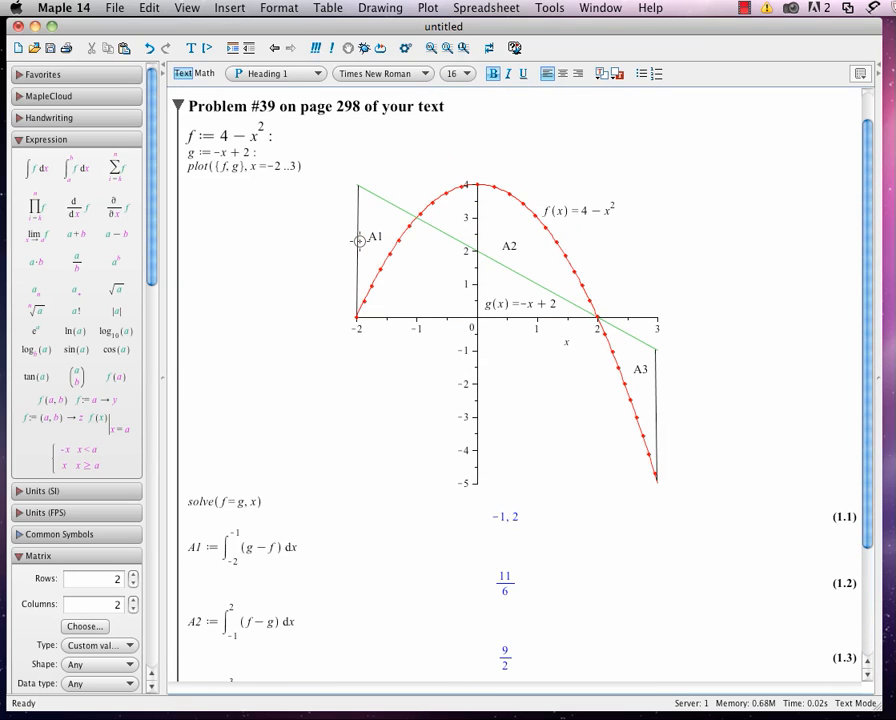